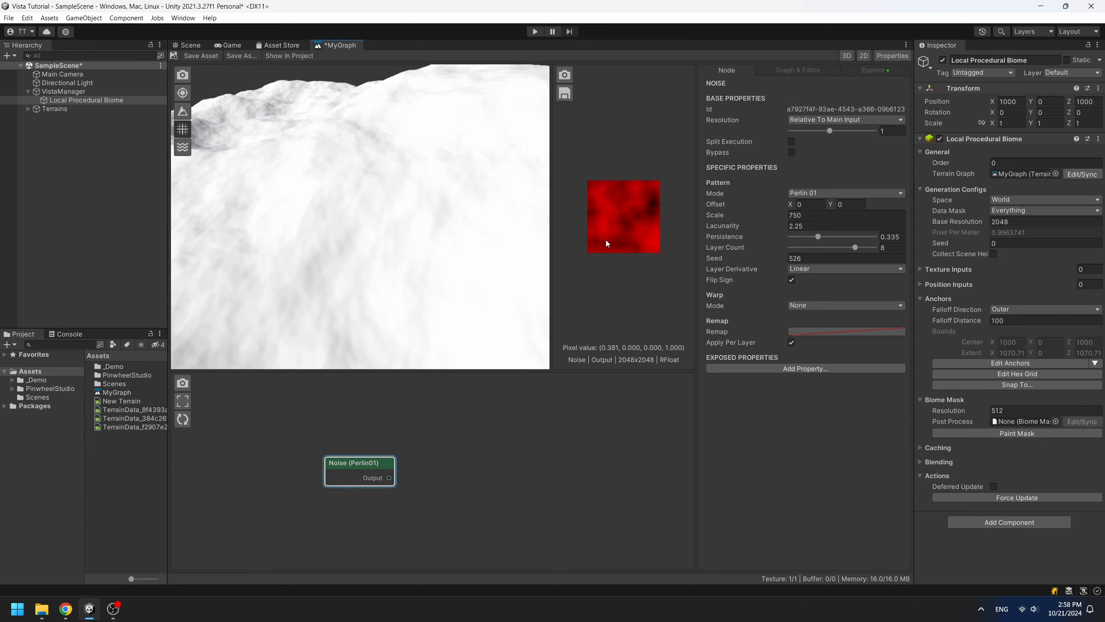
Step: Set the Noise node's warp mode to Directional with an intensity of -5
{"action": "left_click_drag", "start_coordinate": [391, 213], "coordinate": [306, 219]}
{"action": "left_click_drag", "start_coordinate": [465, 253], "coordinate": [436, 246]}
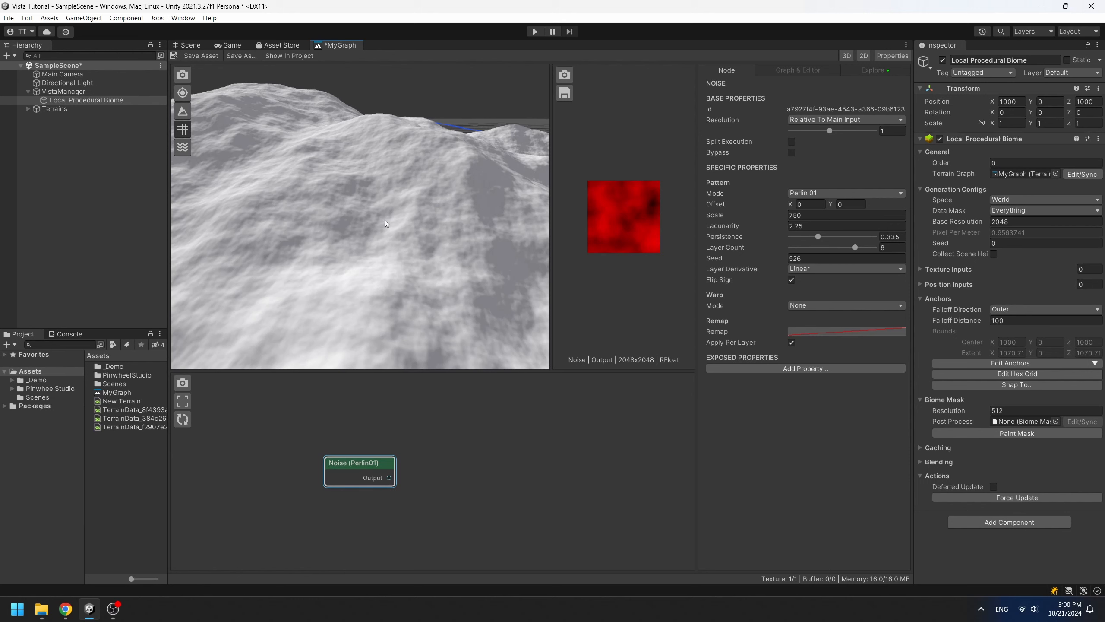
{"action": "left_click", "coordinate": [800, 305]}
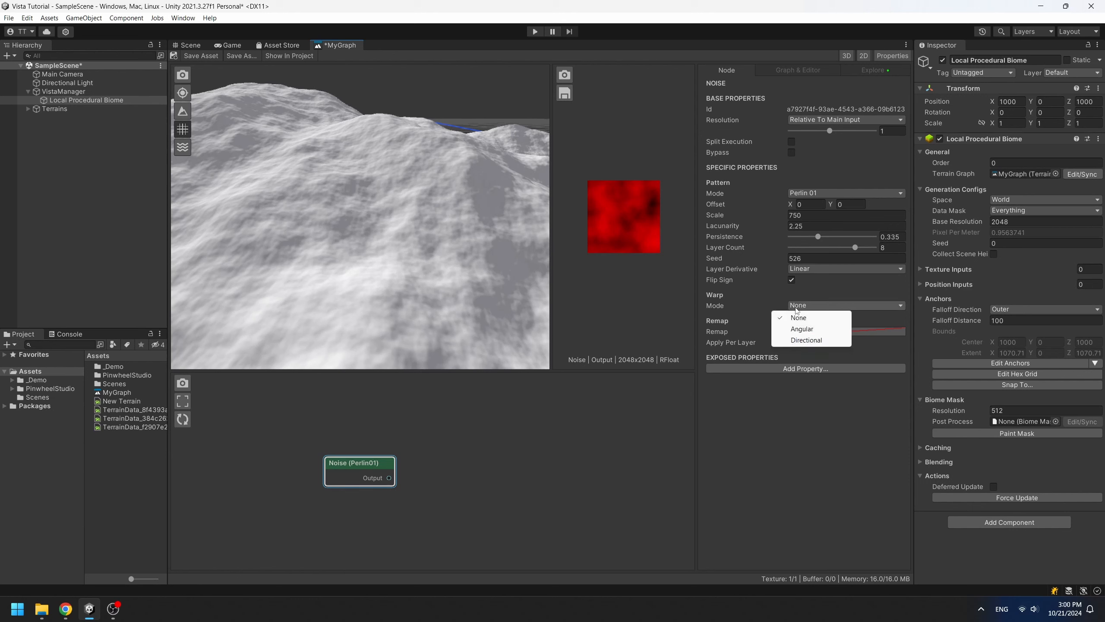
{"action": "left_click", "coordinate": [805, 340]}
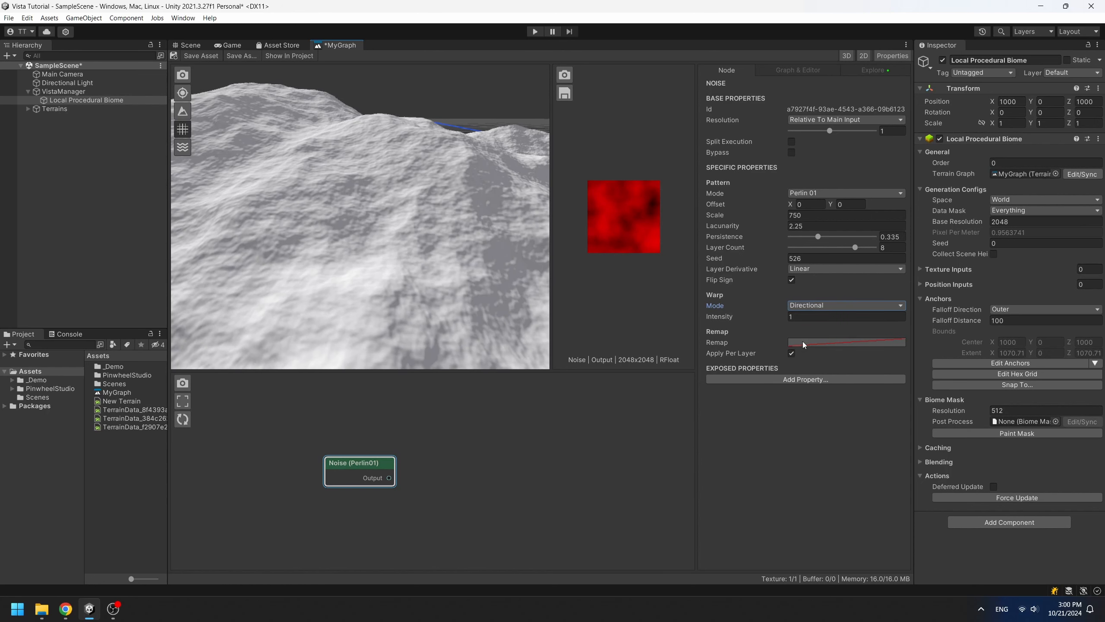
{"action": "left_click", "coordinate": [809, 318]}
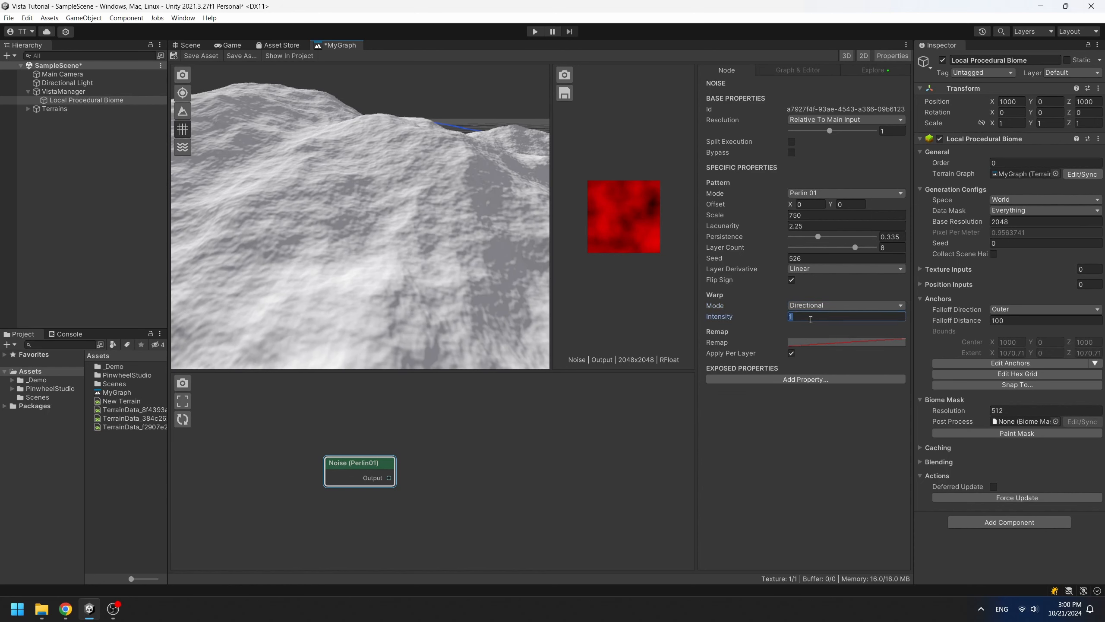
{"action": "type", "text": "-"}
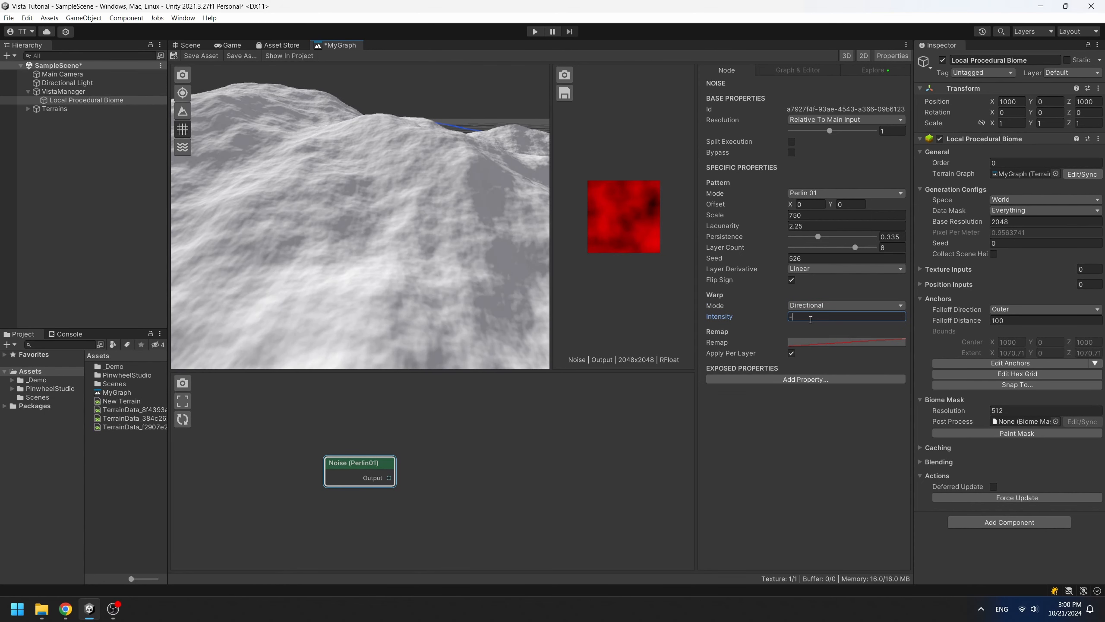
{"action": "type", "text": "5"}
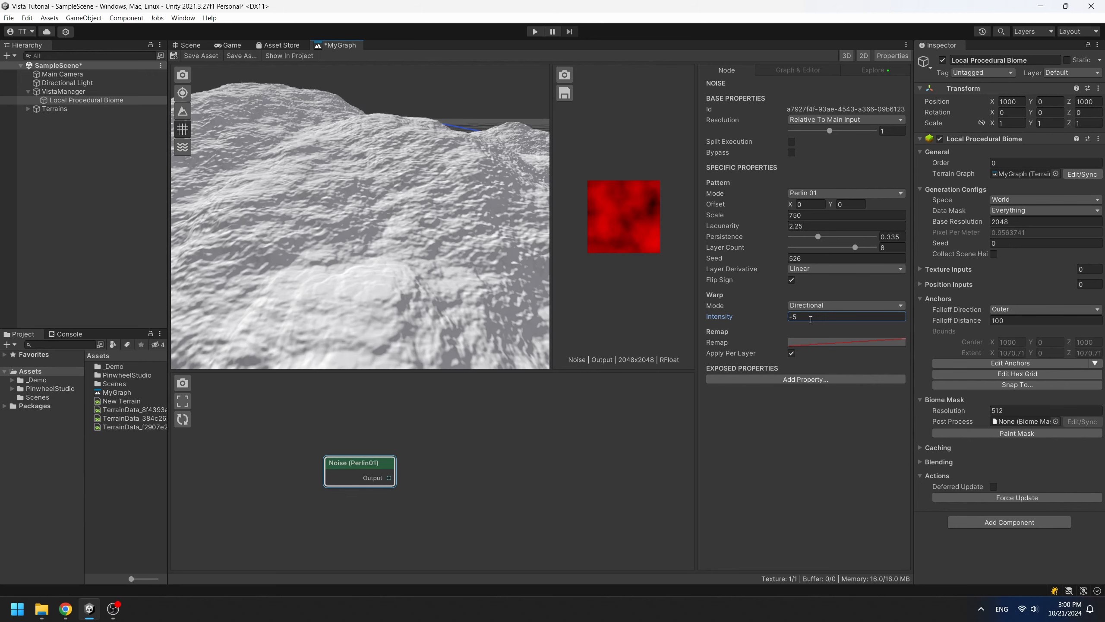
Step: Examine the warped terrain's surface detail and overall shape in the 3D preview from several distances and angles
{"action": "left_click_drag", "start_coordinate": [477, 226], "coordinate": [306, 240]}
{"action": "scroll", "coordinate": [404, 244], "scroll_direction": "up", "scroll_amount": 3}
{"action": "scroll", "coordinate": [425, 250], "scroll_direction": "down", "scroll_amount": 5}
{"action": "scroll", "coordinate": [411, 283], "scroll_direction": "up", "scroll_amount": 5}
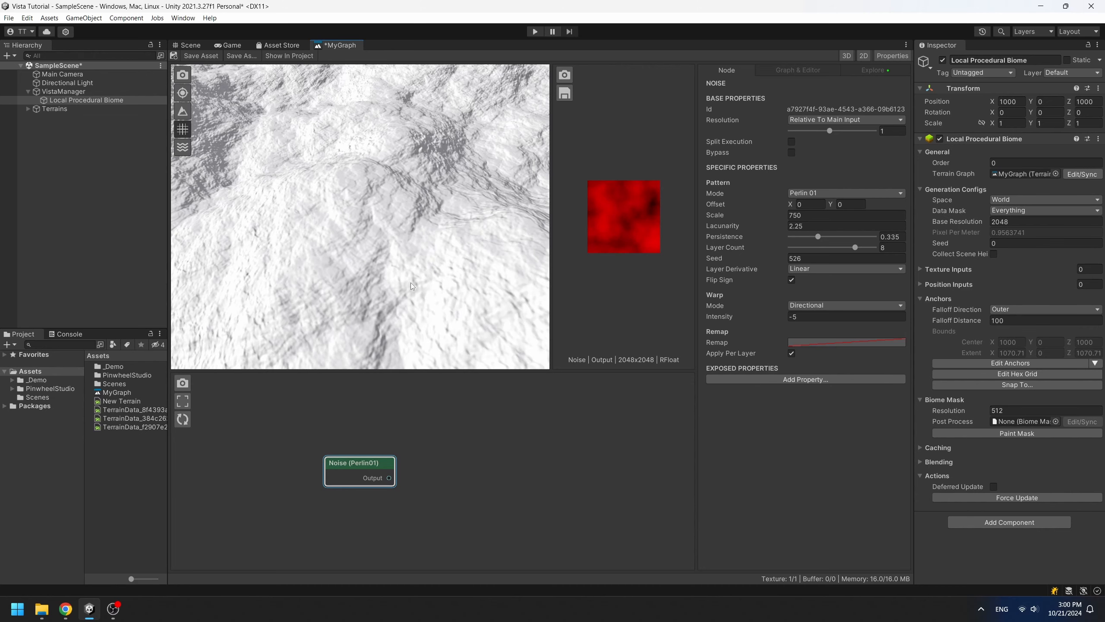
{"action": "scroll", "coordinate": [427, 285], "scroll_direction": "up", "scroll_amount": 2}
{"action": "left_click_drag", "start_coordinate": [346, 151], "coordinate": [463, 216]}
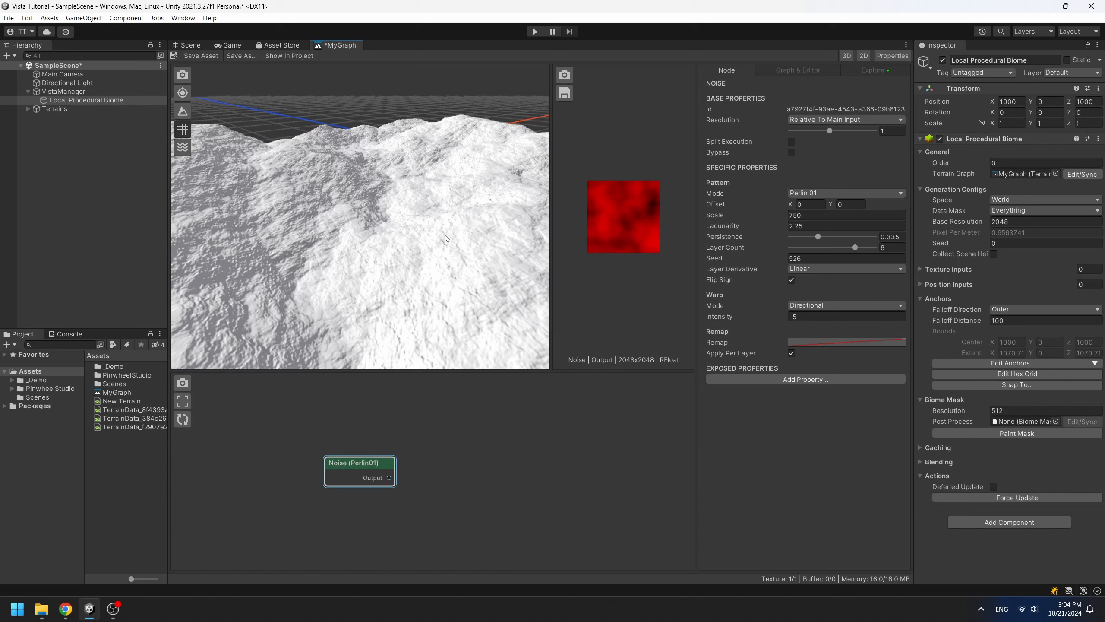
{"action": "scroll", "coordinate": [444, 235], "scroll_direction": "down", "scroll_amount": 3}
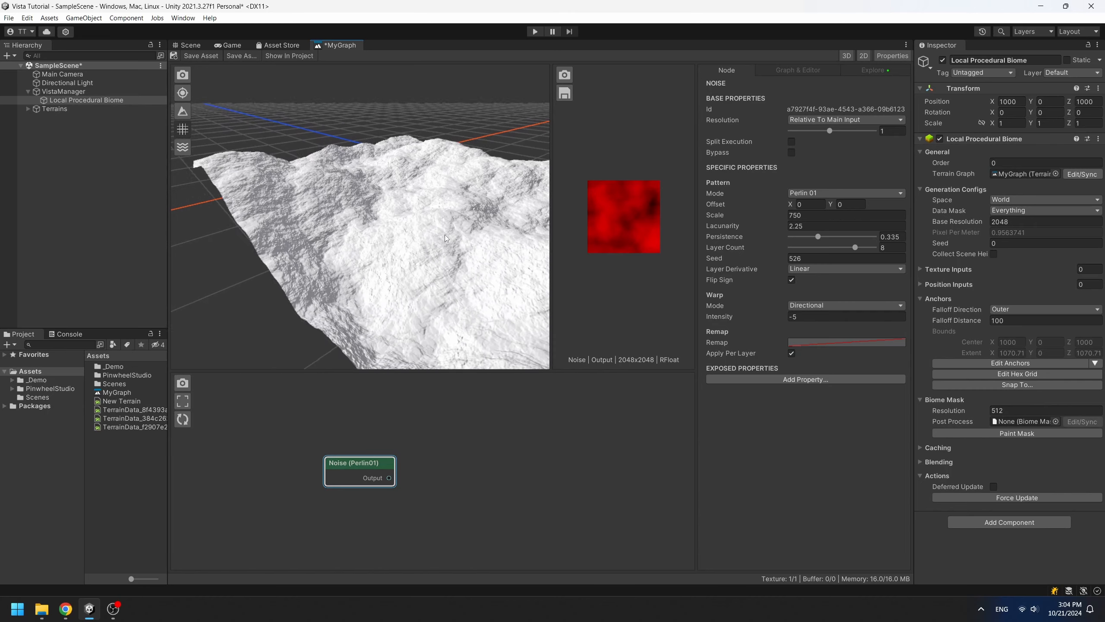
{"action": "left_click_drag", "start_coordinate": [333, 221], "coordinate": [413, 248]}
{"action": "middle_click_drag", "start_coordinate": [413, 248], "coordinate": [456, 290]}
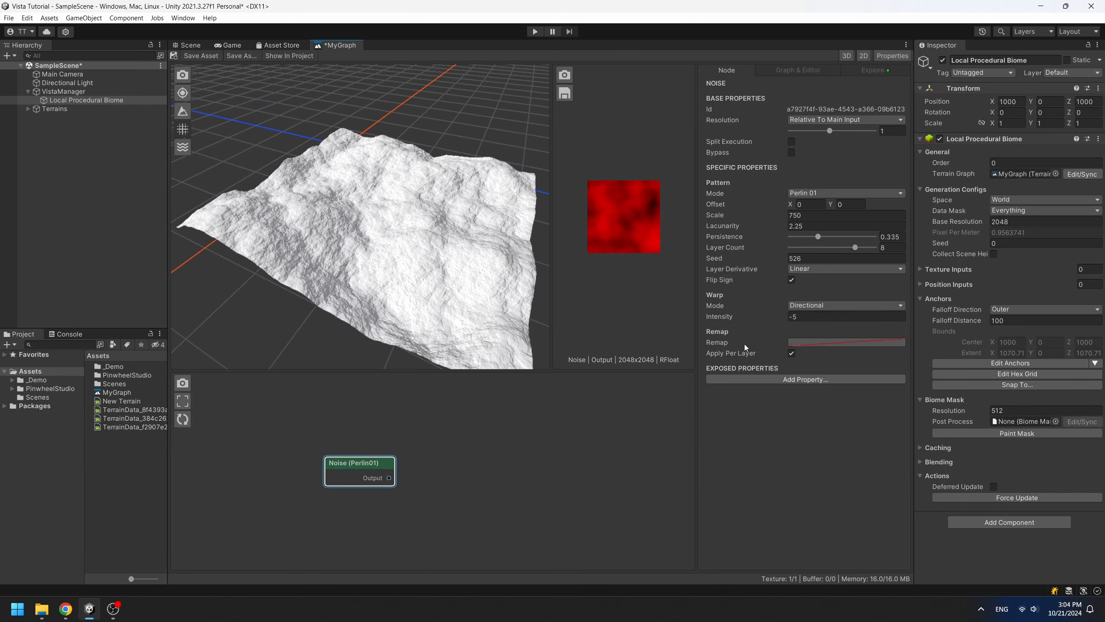
Step: Apply the ease-in preset to the Noise node's remap curve and move its end key to about 0.898, 1.000
{"action": "left_click", "coordinate": [830, 344]}
{"action": "left_click_drag", "start_coordinate": [915, 314], "coordinate": [742, 216]}
{"action": "left_click", "coordinate": [768, 474]}
{"action": "left_click_drag", "start_coordinate": [975, 241], "coordinate": [949, 237]}
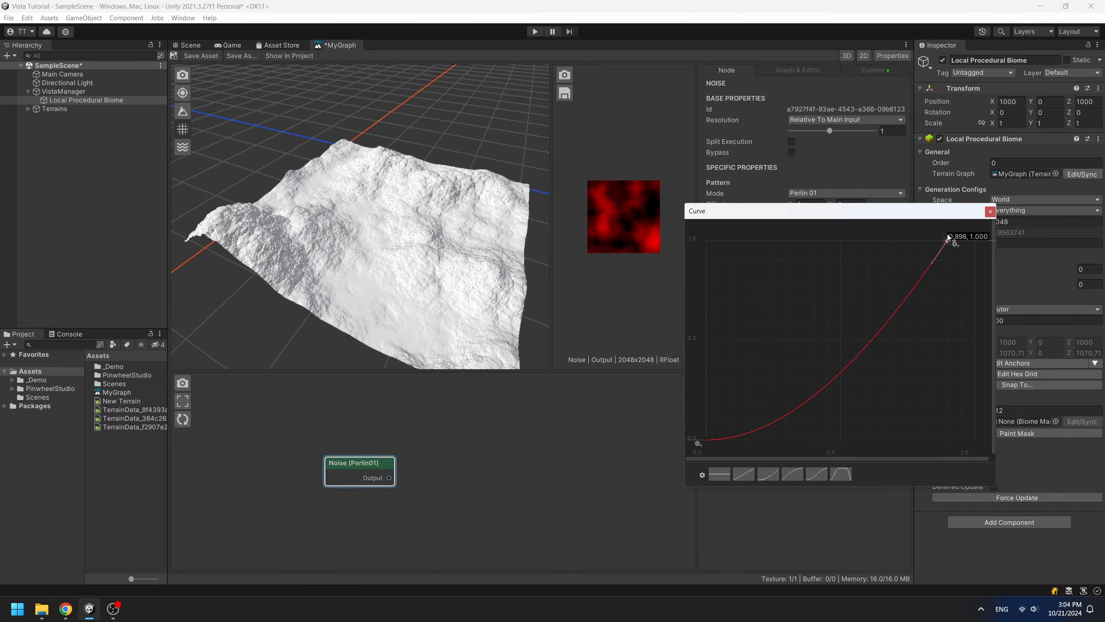
Step: Shift the end key of the Noise node's remap curve to about 0.877, 1.000 and close the curve editor
{"action": "left_click_drag", "start_coordinate": [447, 219], "coordinate": [172, 322]}
{"action": "scroll", "coordinate": [473, 210], "scroll_direction": "up", "scroll_amount": 4}
{"action": "left_click_drag", "start_coordinate": [465, 284], "coordinate": [487, 202]}
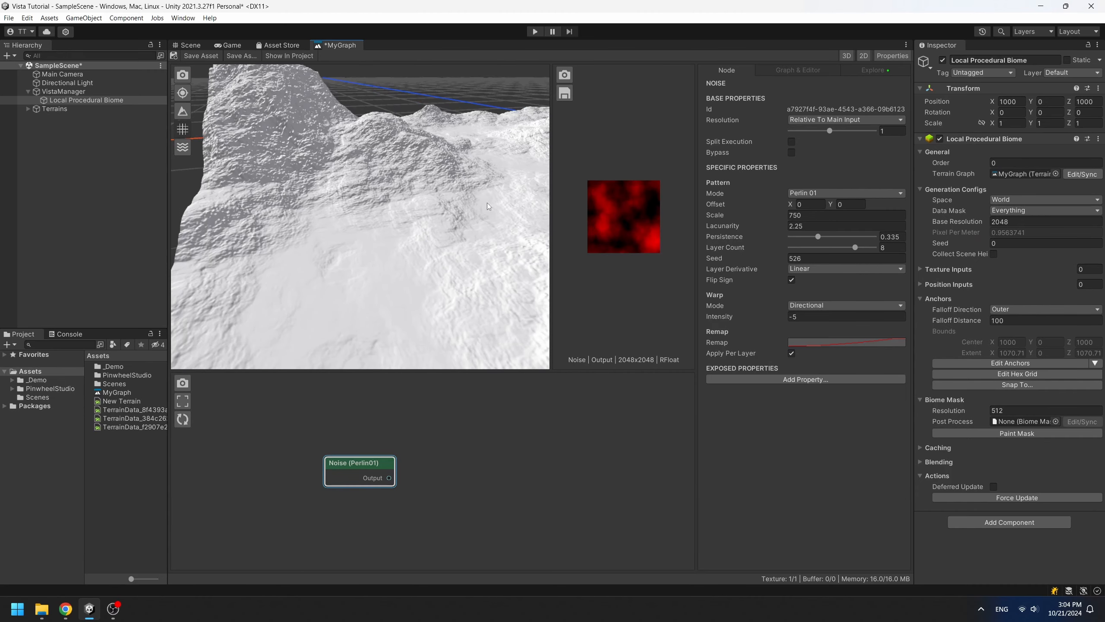
{"action": "left_click_drag", "start_coordinate": [325, 227], "coordinate": [552, 220]}
{"action": "left_click", "coordinate": [835, 342]}
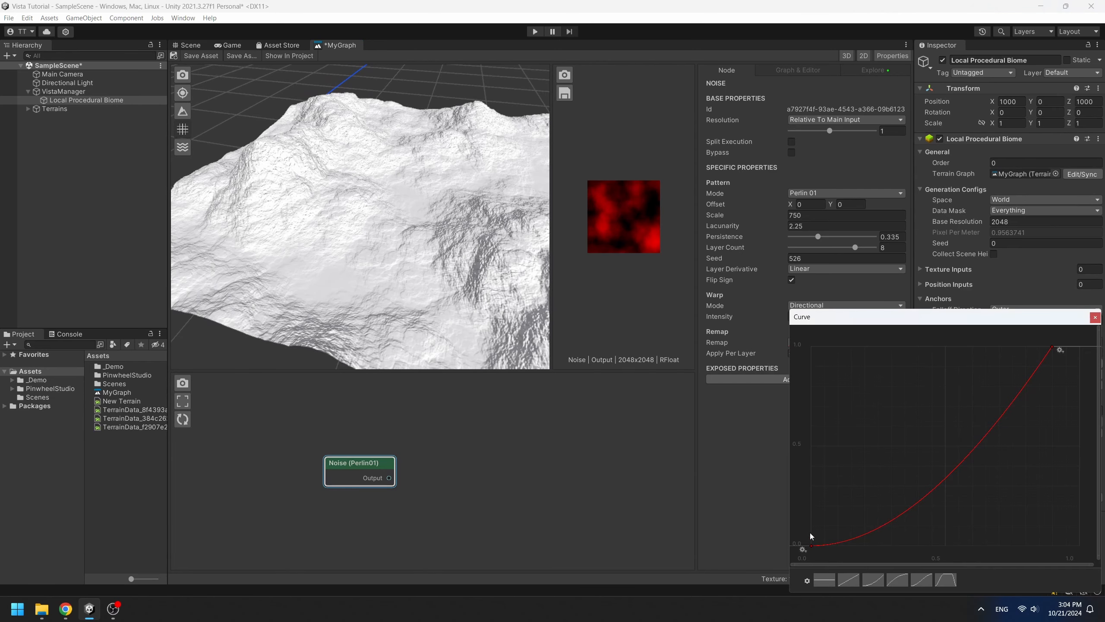
{"action": "mouse_move", "coordinate": [811, 545]}
{"action": "left_mouse_down"}
{"action": "mouse_move", "coordinate": [835, 545]}
{"action": "mouse_move", "coordinate": [810, 546]}
{"action": "left_mouse_up"}
{"action": "left_click_drag", "start_coordinate": [1052, 347], "coordinate": [1047, 347]}
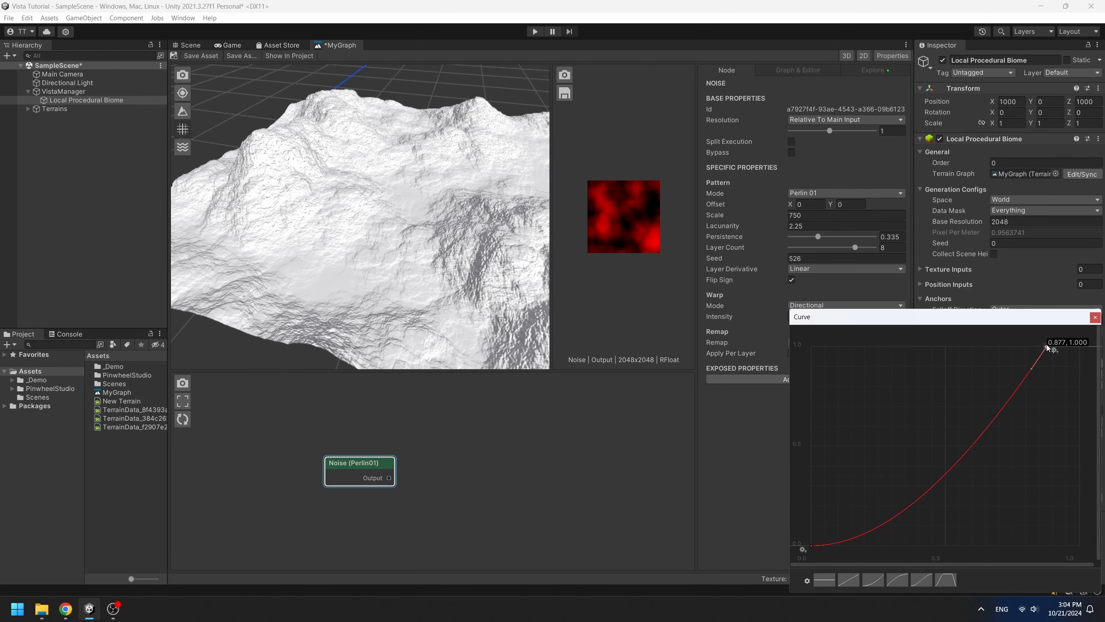
{"action": "left_click", "coordinate": [1096, 317]}
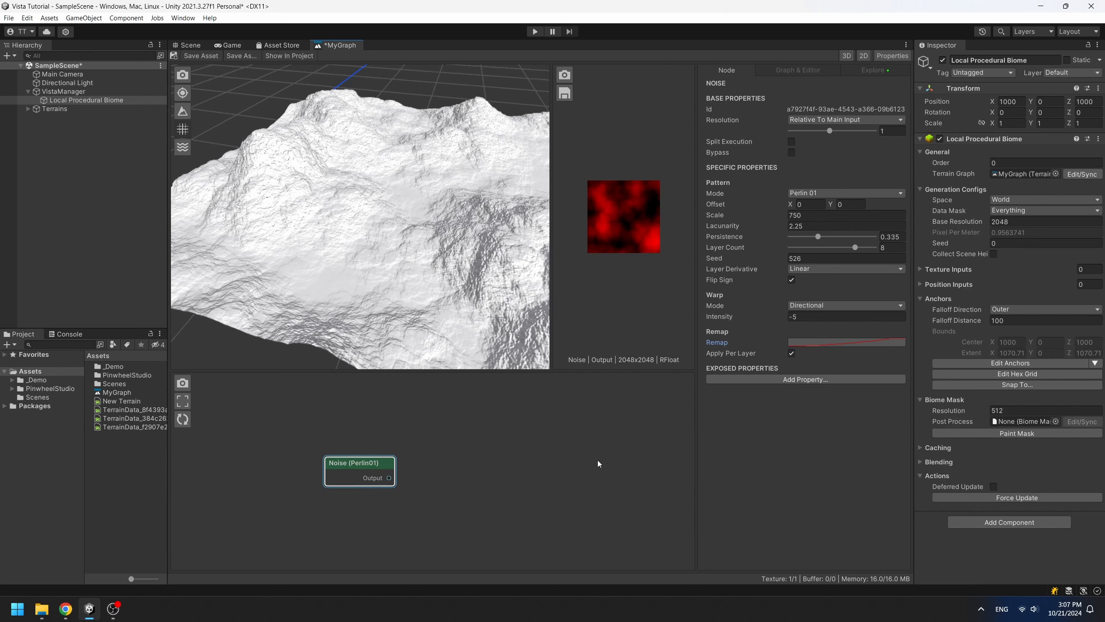
Step: Add a Landslide node to the graph with its Height input connected to the Noise node's output
{"action": "left_click_drag", "start_coordinate": [308, 219], "coordinate": [398, 202]}
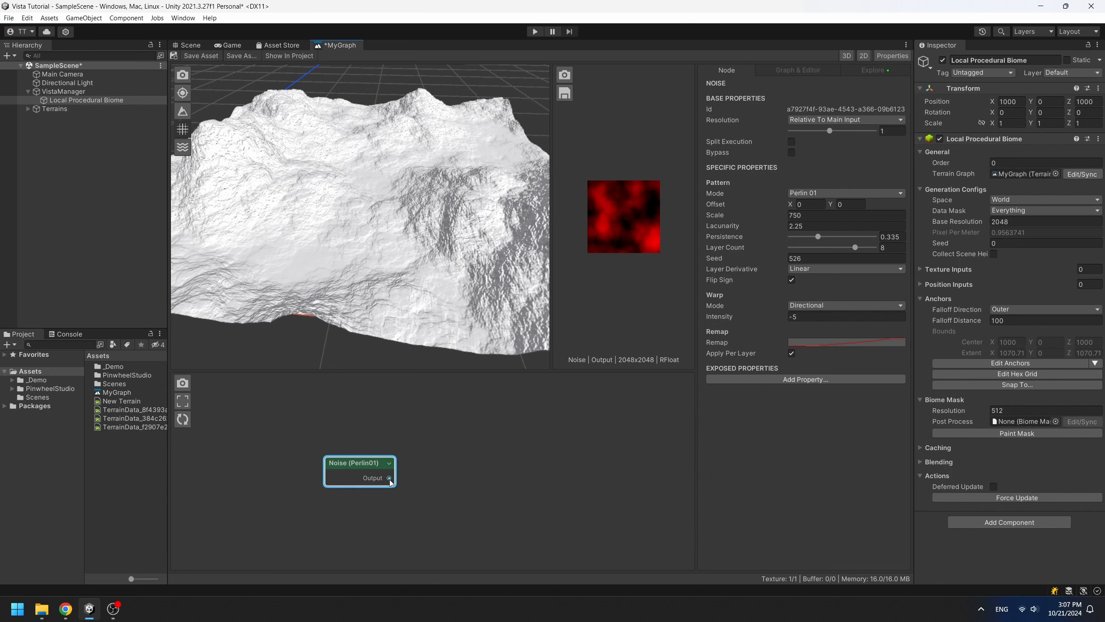
{"action": "left_click_drag", "start_coordinate": [389, 477], "coordinate": [430, 479]}
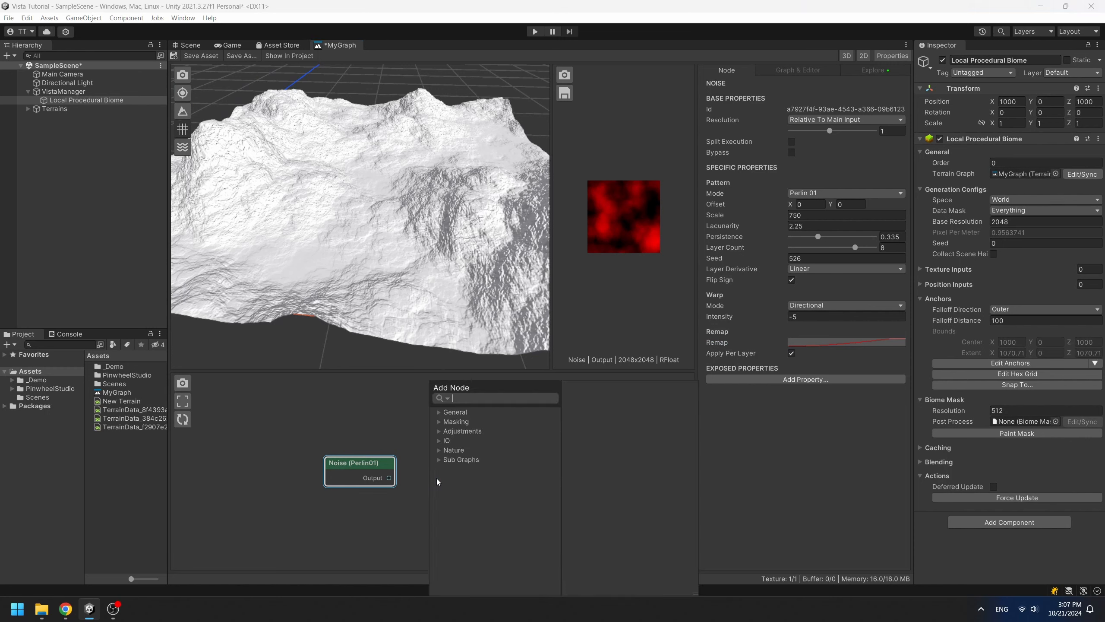
{"action": "type", "text": "land"}
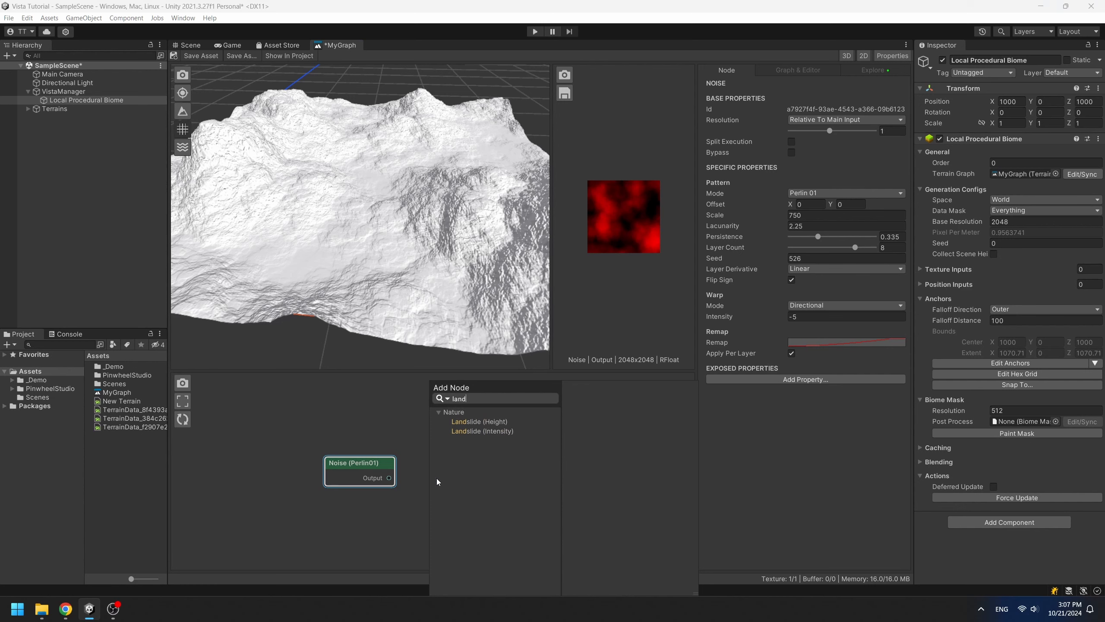
{"action": "key", "text": "Down"}
{"action": "key", "text": "Down"}
{"action": "key", "text": "Down"}
{"action": "key", "text": "Up"}
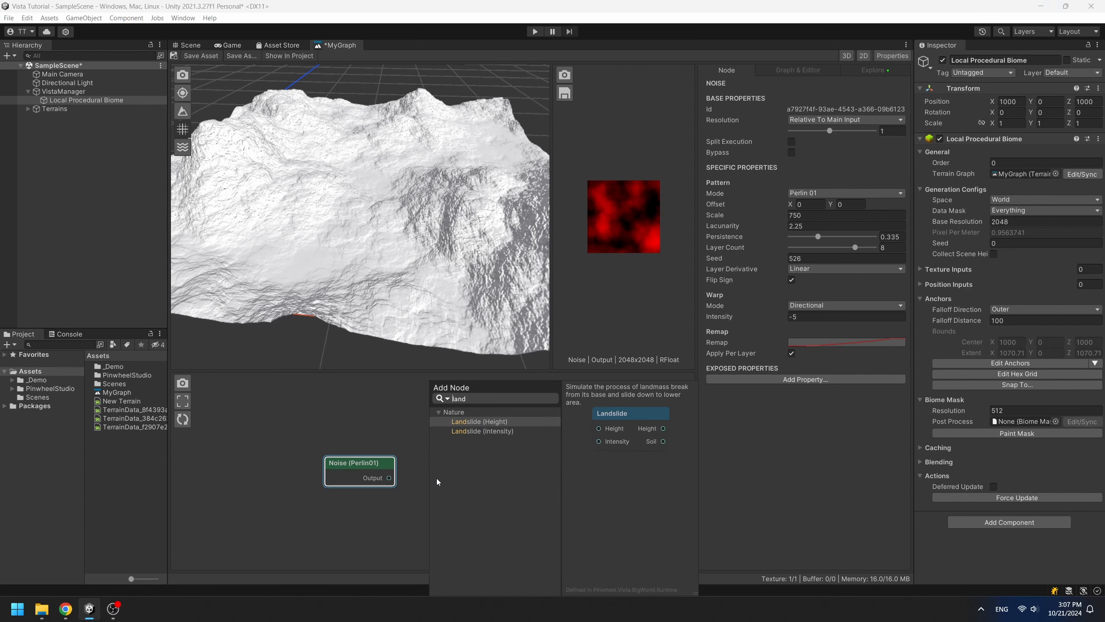
{"action": "key", "text": "Return"}
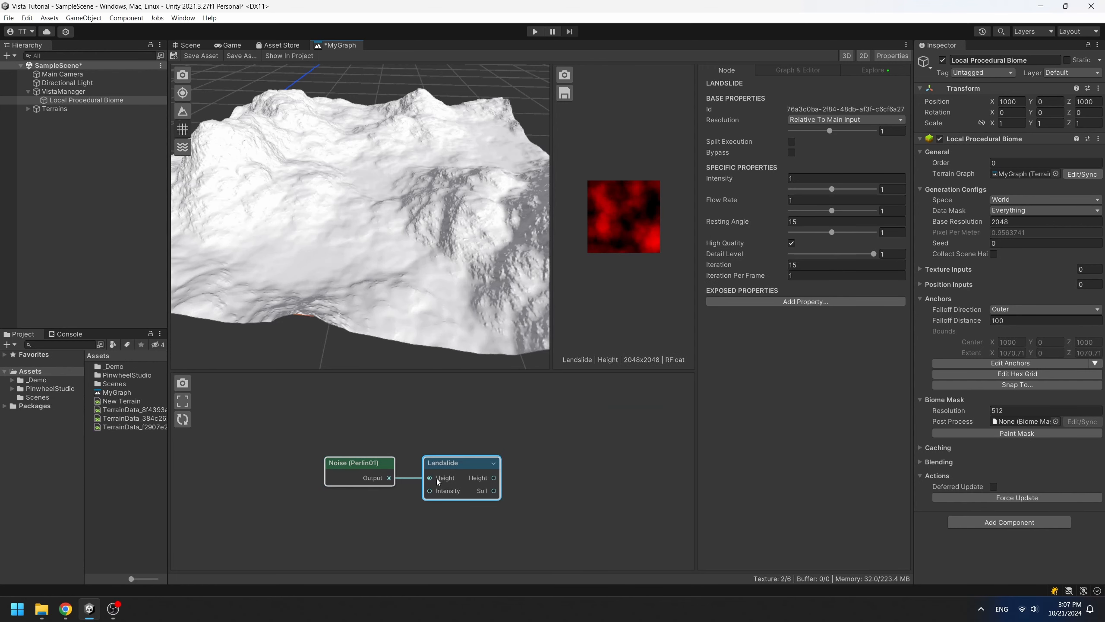
{"action": "left_click_drag", "start_coordinate": [434, 468], "coordinate": [432, 468]}
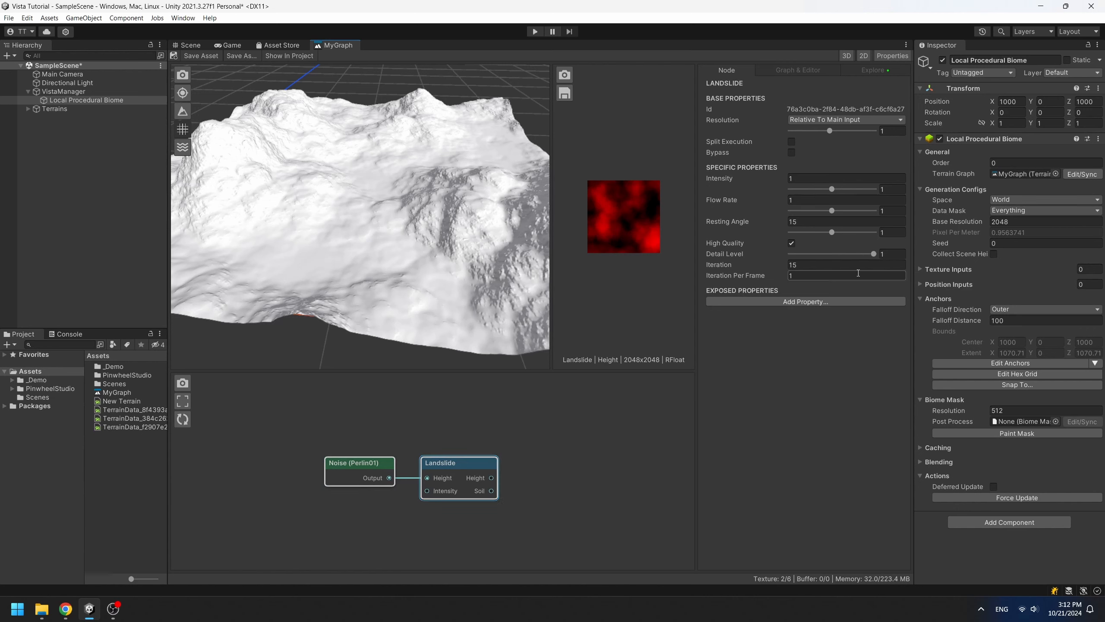
Step: Set the Landslide node's detail level to 0.5
{"action": "left_click_drag", "start_coordinate": [874, 254], "coordinate": [850, 254]}
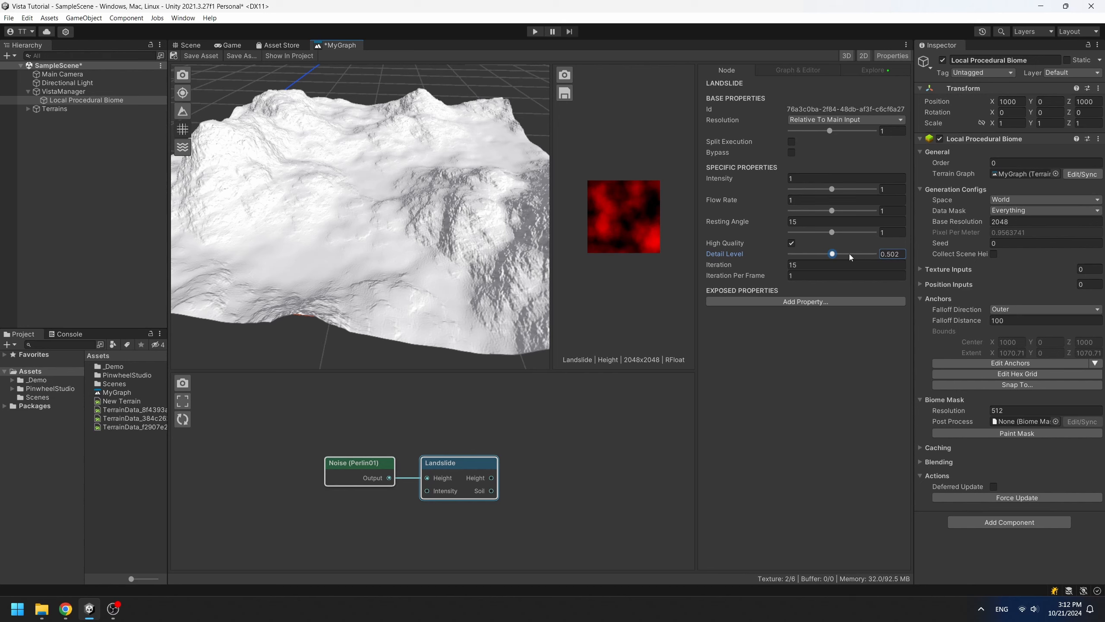
{"action": "left_click", "coordinate": [905, 254]}
{"action": "type", "text": "0.5"}
{"action": "key", "text": "Return"}
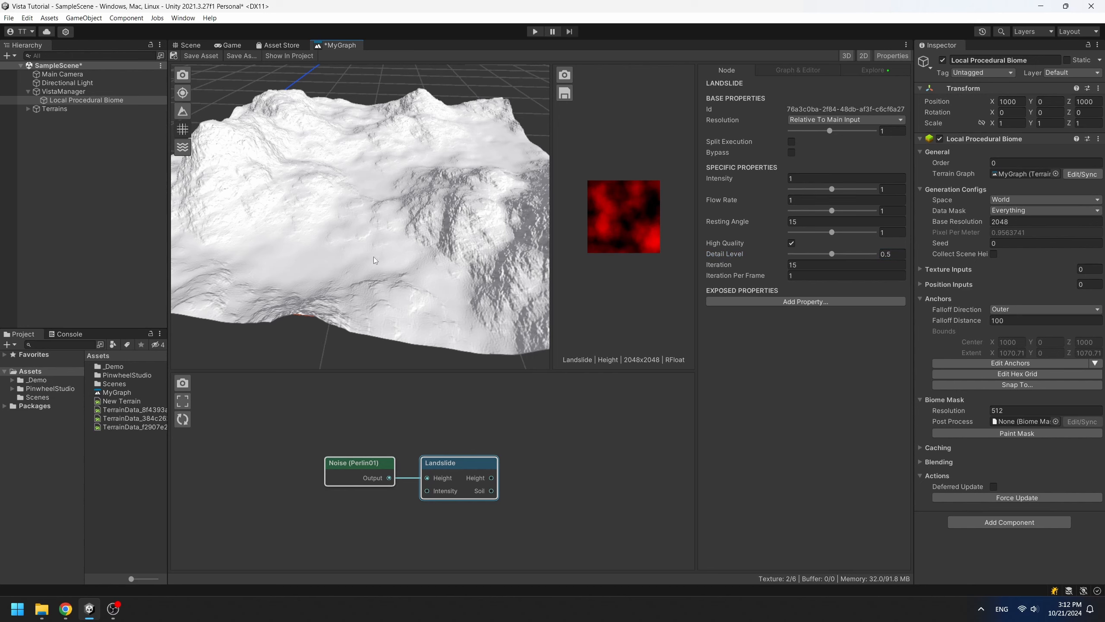
Step: Try 4 iterations on the Landslide node and settle on an iteration count of 7
{"action": "scroll", "coordinate": [335, 256], "scroll_direction": "up", "scroll_amount": 5}
{"action": "left_click_drag", "start_coordinate": [372, 256], "coordinate": [714, 229]}
{"action": "mouse_move", "coordinate": [348, 217]}
{"action": "left_mouse_down"}
{"action": "mouse_move", "coordinate": [418, 212]}
{"action": "mouse_move", "coordinate": [308, 211]}
{"action": "mouse_move", "coordinate": [390, 149]}
{"action": "mouse_move", "coordinate": [444, 153]}
{"action": "mouse_move", "coordinate": [420, 184]}
{"action": "mouse_move", "coordinate": [365, 205]}
{"action": "mouse_move", "coordinate": [417, 209]}
{"action": "mouse_move", "coordinate": [354, 228]}
{"action": "left_mouse_up"}
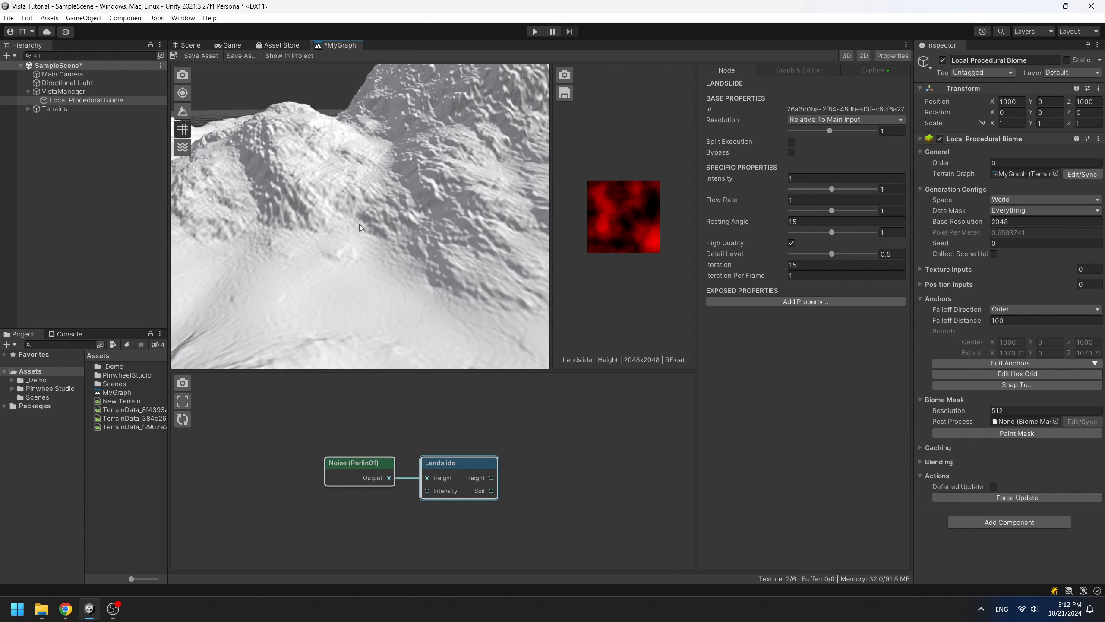
{"action": "left_click", "coordinate": [779, 265]}
{"action": "type", "text": "4"}
{"action": "key", "text": "Return"}
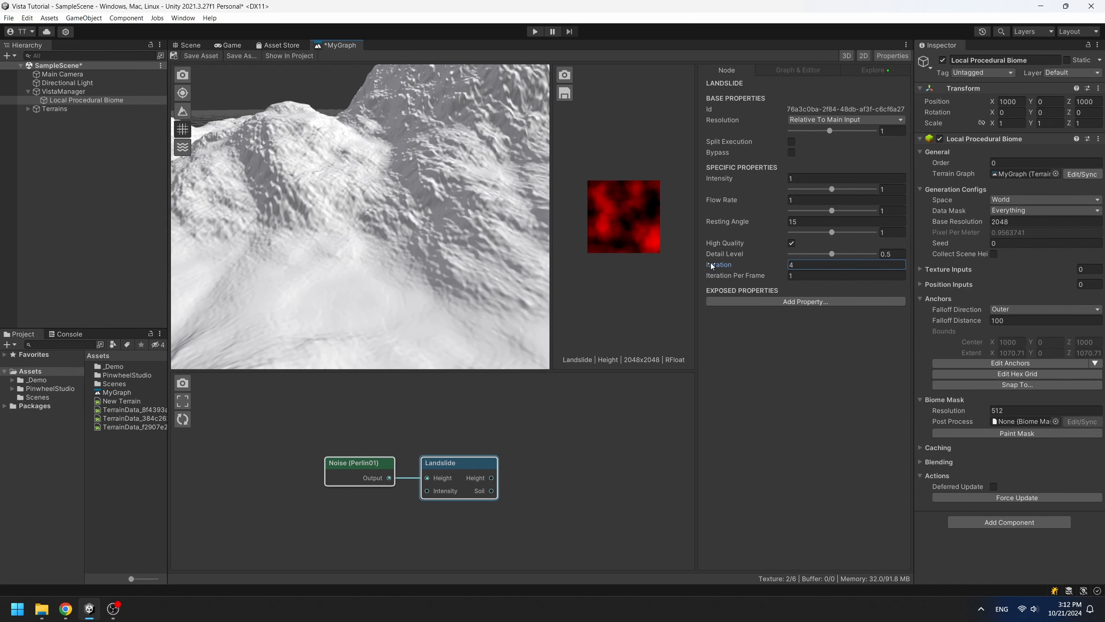
{"action": "mouse_move", "coordinate": [711, 262]}
{"action": "left_mouse_down"}
{"action": "mouse_move", "coordinate": [722, 263]}
{"action": "mouse_move", "coordinate": [710, 259]}
{"action": "left_mouse_up"}
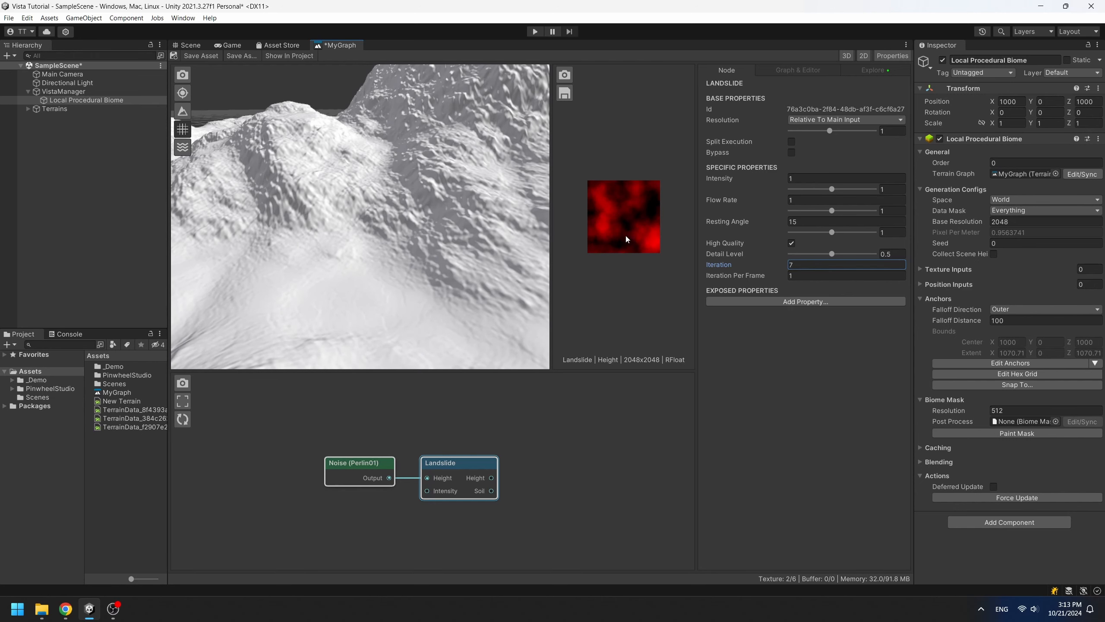
Step: Add a Hydraulic Erosion node fed by the Landslide node's Height output and turn off its split execution
{"action": "left_click_drag", "start_coordinate": [370, 213], "coordinate": [160, 204]}
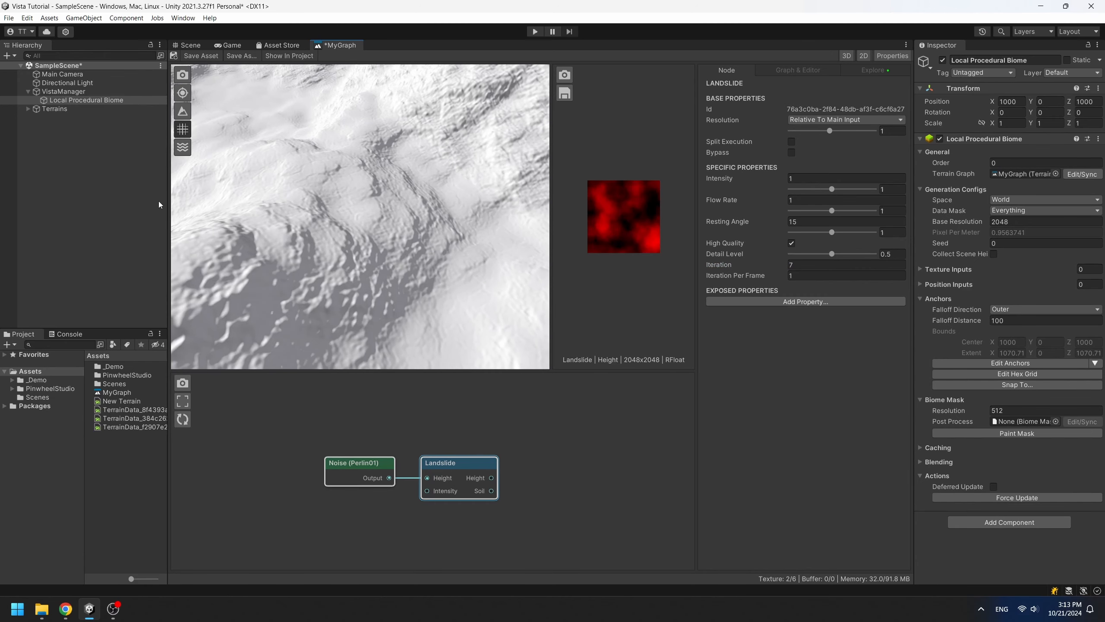
{"action": "left_click_drag", "start_coordinate": [471, 254], "coordinate": [351, 220]}
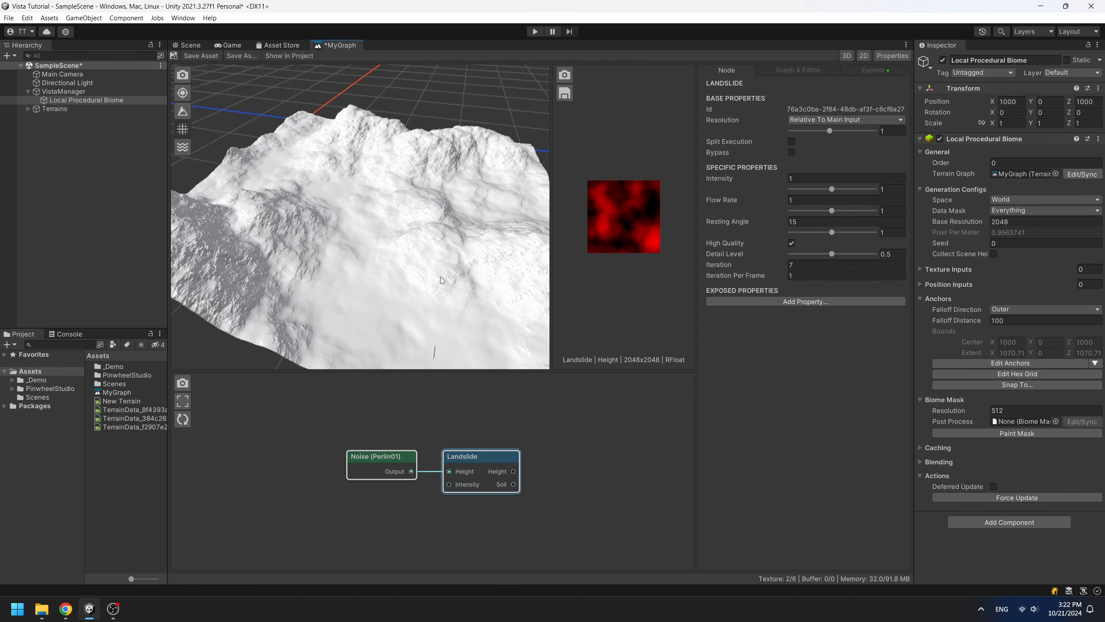
{"action": "middle_click_drag", "start_coordinate": [626, 477], "coordinate": [489, 464]}
{"action": "left_click_drag", "start_coordinate": [378, 459], "coordinate": [409, 460]}
{"action": "type", "text": "hy"}
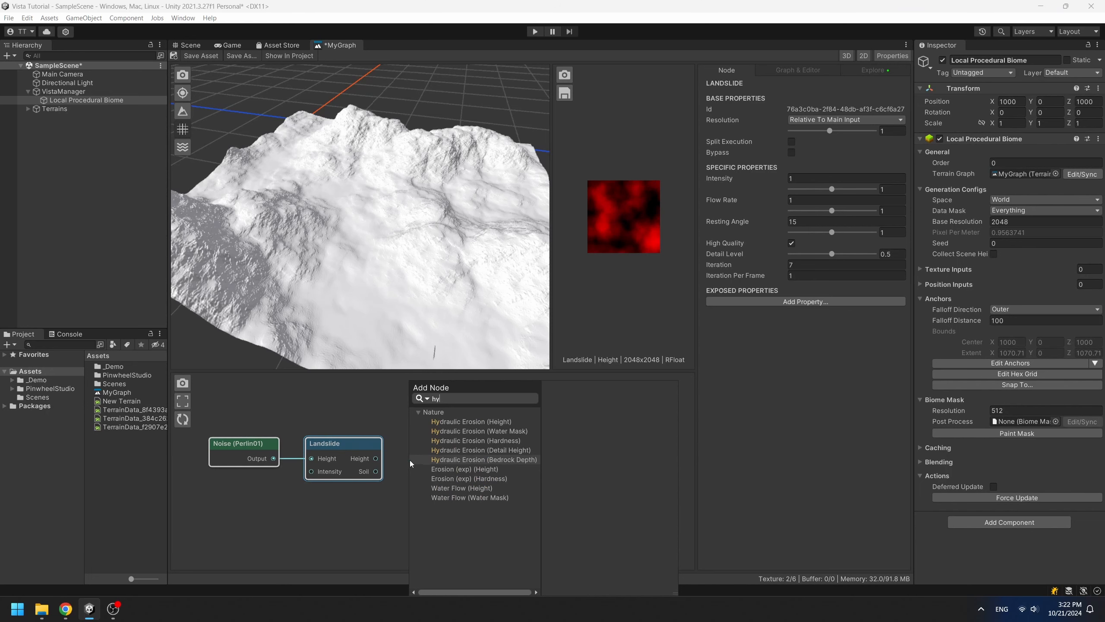
{"action": "key", "text": "Return"}
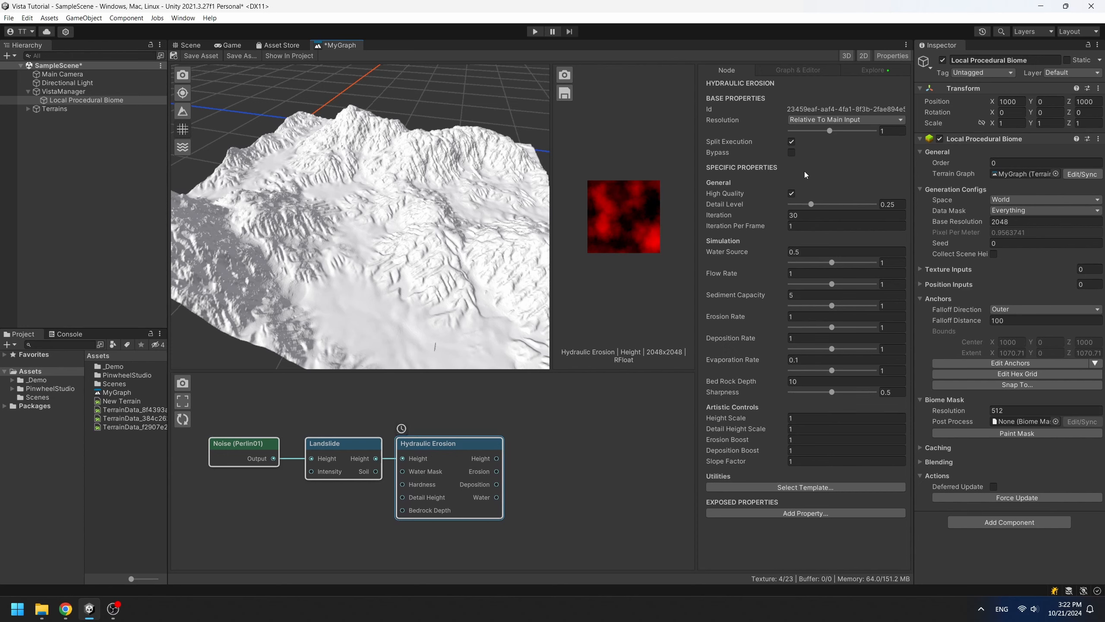
{"action": "left_click", "coordinate": [791, 142]}
Step: Try a detail level of about 0.586 on the Hydraulic Erosion node and restore it to 0.25
{"action": "scroll", "coordinate": [448, 320], "scroll_direction": "up", "scroll_amount": 5}
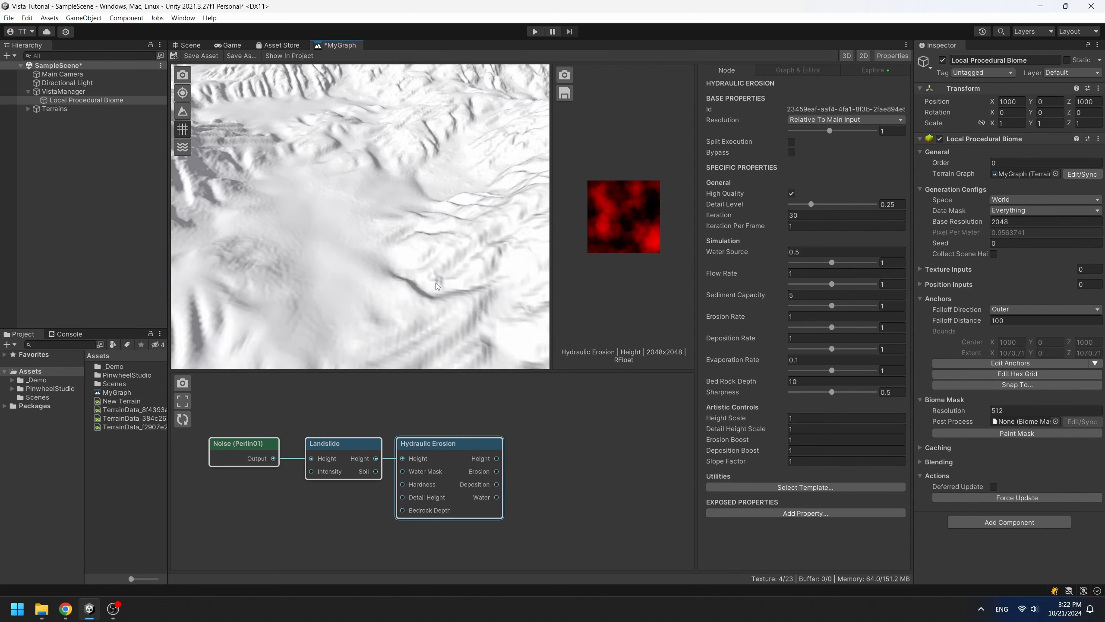
{"action": "left_click_drag", "start_coordinate": [435, 282], "coordinate": [363, 221]}
{"action": "scroll", "coordinate": [429, 232], "scroll_direction": "up", "scroll_amount": 3}
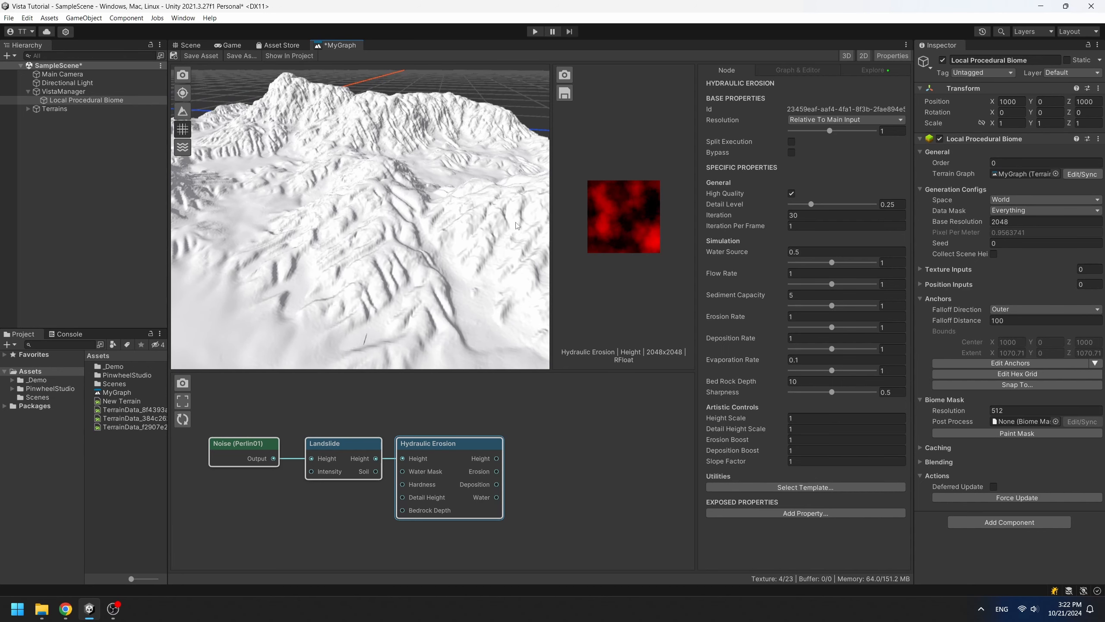
{"action": "left_click", "coordinate": [812, 204]}
{"action": "mouse_move", "coordinate": [813, 205]}
{"action": "left_mouse_down"}
{"action": "mouse_move", "coordinate": [886, 209]}
{"action": "mouse_move", "coordinate": [834, 205]}
{"action": "left_mouse_up"}
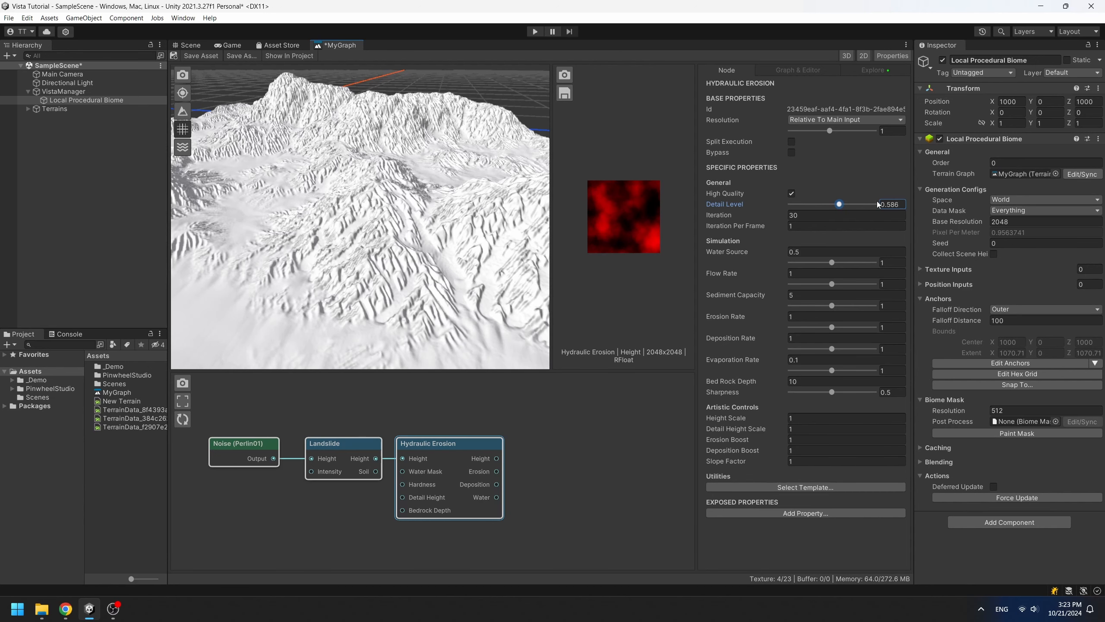
{"action": "left_click", "coordinate": [893, 203]}
{"action": "type", "text": "0"}
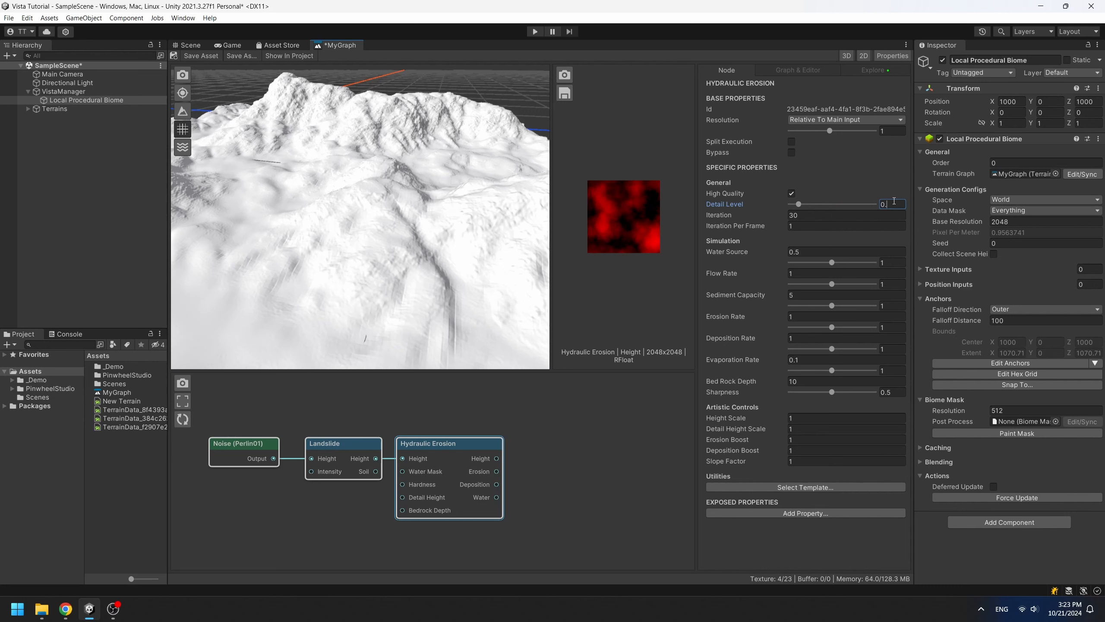
{"action": "type", "text": ".2"}
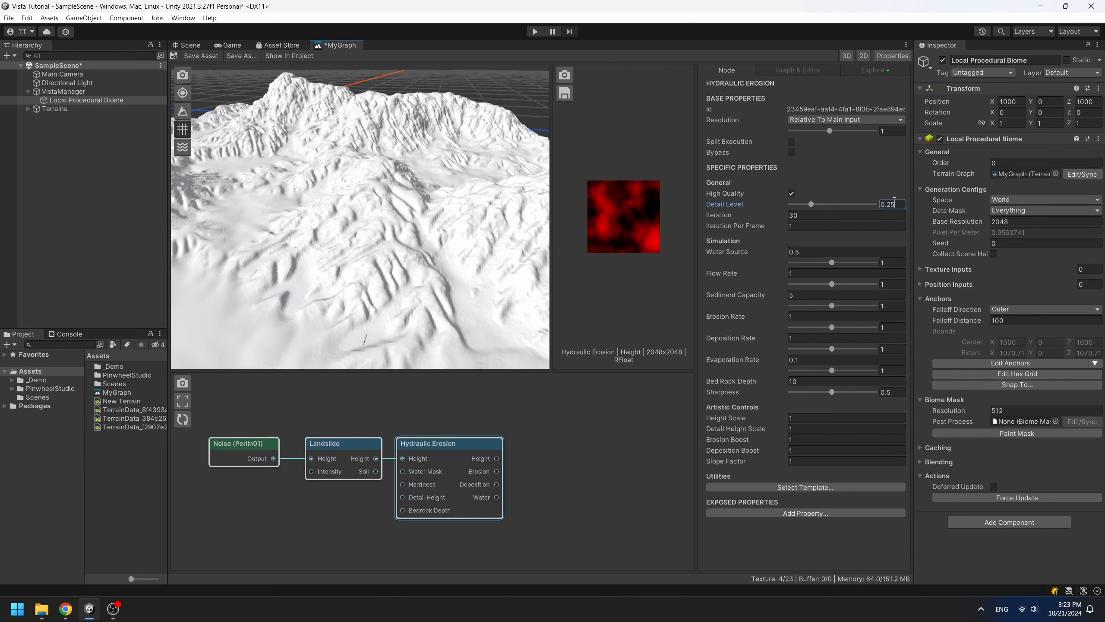
Step: Try 8 iterations on the Hydraulic Erosion node and settle on an iteration count of 10
{"action": "type", "text": "5"}
{"action": "right_click_drag", "start_coordinate": [484, 217], "coordinate": [398, 228]}
{"action": "left_click_drag", "start_coordinate": [774, 217], "coordinate": [760, 215]}
{"action": "left_click_drag", "start_coordinate": [457, 181], "coordinate": [462, 211]}
{"action": "scroll", "coordinate": [492, 246], "scroll_direction": "down", "scroll_amount": 4}
{"action": "scroll", "coordinate": [462, 212], "scroll_direction": "up", "scroll_amount": 3}
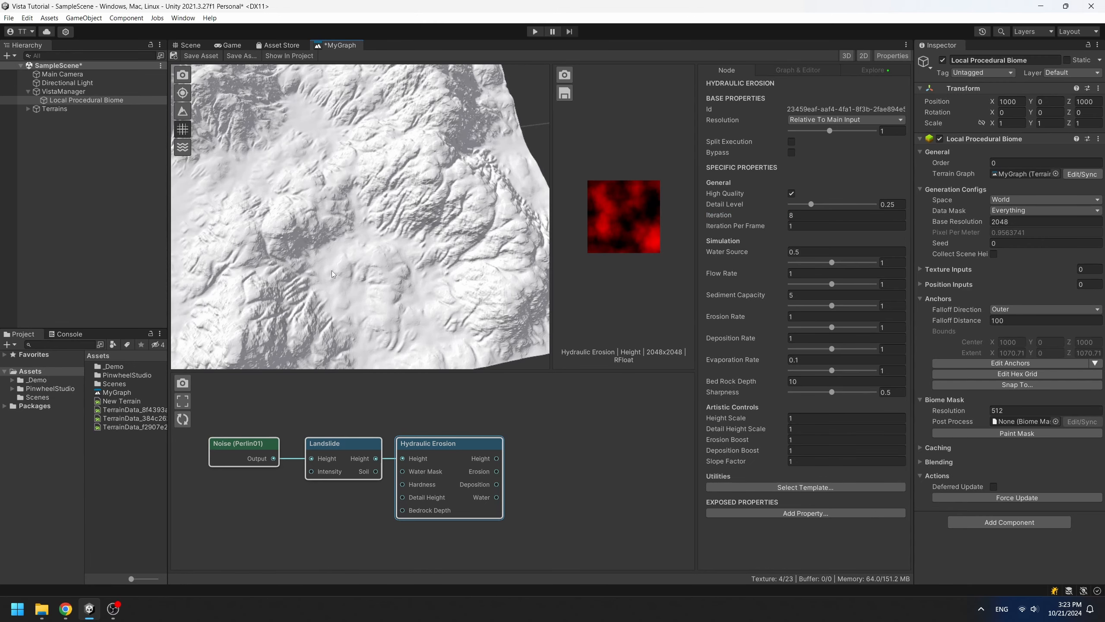
{"action": "left_click_drag", "start_coordinate": [776, 217], "coordinate": [774, 218]}
{"action": "left_click_drag", "start_coordinate": [348, 257], "coordinate": [424, 218]}
{"action": "scroll", "coordinate": [424, 218], "scroll_direction": "down", "scroll_amount": 2}
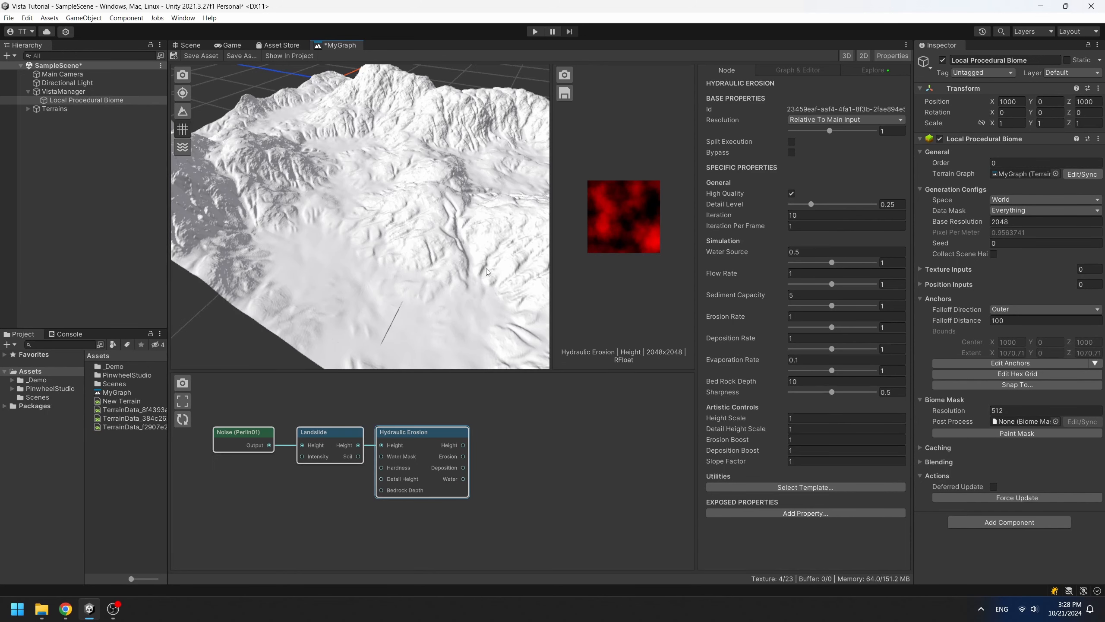
Step: Add a second Hydraulic Erosion node with its Height input fed by the first Hydraulic Erosion node's Height output
{"action": "left_click_drag", "start_coordinate": [462, 445], "coordinate": [492, 446]}
{"action": "type", "text": "hy"}
{"action": "key", "text": "Down"}
{"action": "key", "text": "Down"}
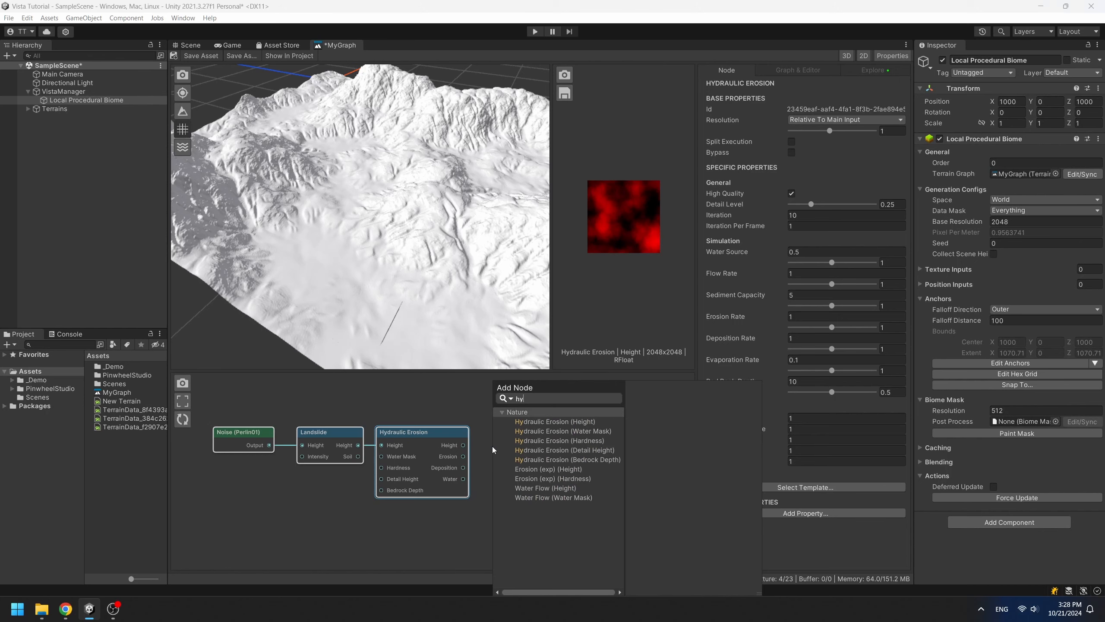
{"action": "key", "text": "Return"}
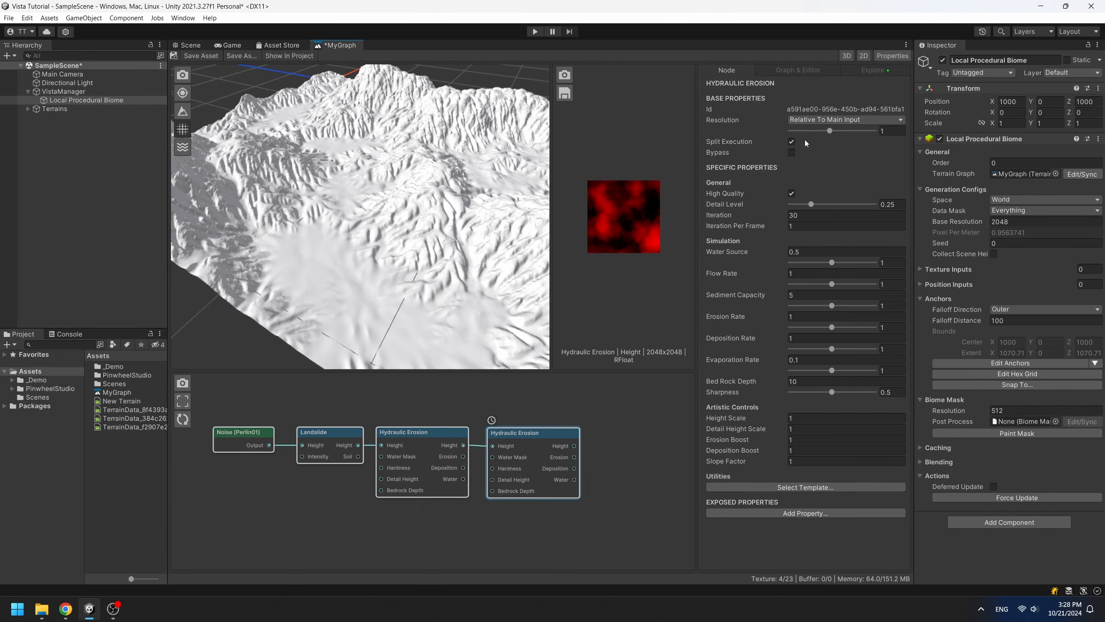
Step: Turn off split execution on the second Hydraulic Erosion node and set its detail level to 1
{"action": "left_click", "coordinate": [792, 142]}
{"action": "left_click", "coordinate": [891, 203]}
{"action": "type", "text": "1"}
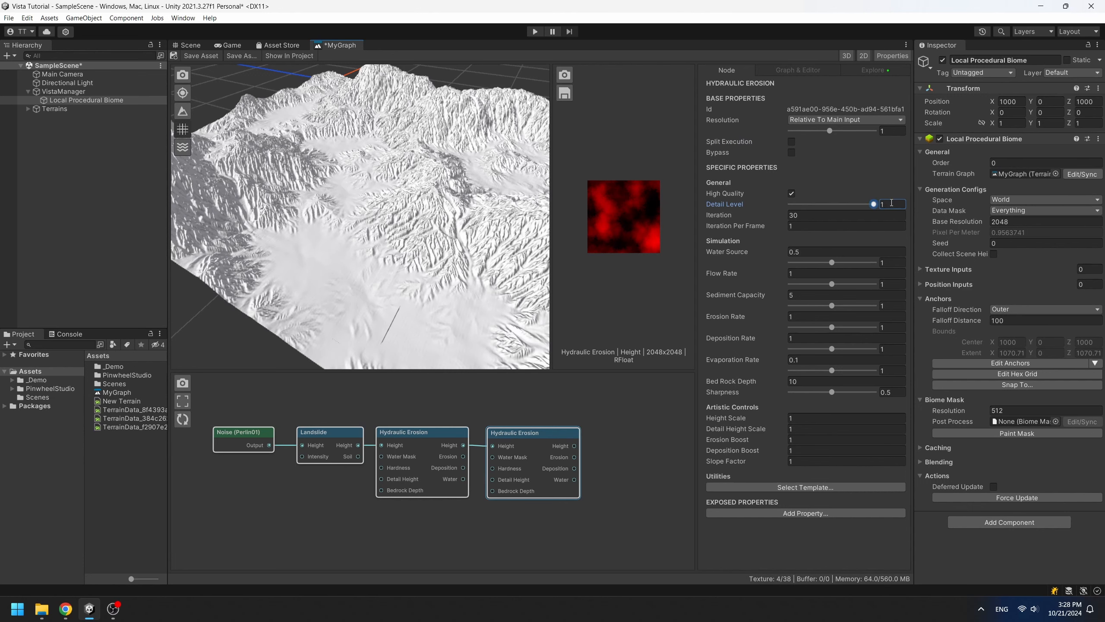
Step: Try a Water Source multiplier of 0.17 on the second Hydraulic Erosion node and settle on 0.21
{"action": "left_click", "coordinate": [831, 263]}
{"action": "left_click_drag", "start_coordinate": [832, 265], "coordinate": [798, 270]}
{"action": "scroll", "coordinate": [336, 299], "scroll_direction": "up", "scroll_amount": 3}
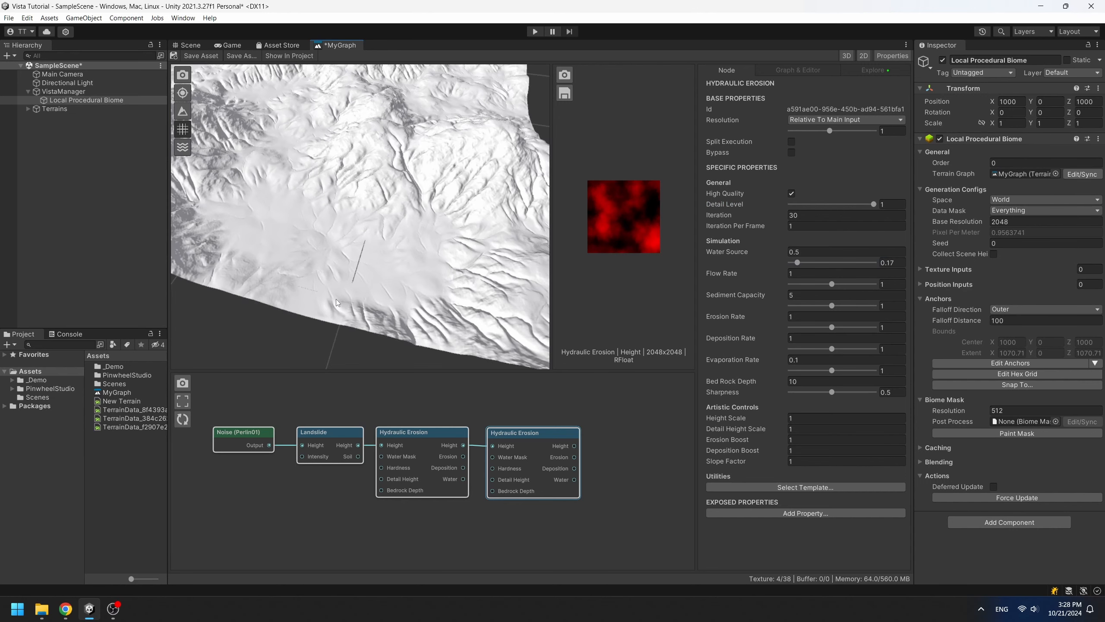
{"action": "scroll", "coordinate": [320, 276], "scroll_direction": "up", "scroll_amount": 3}
{"action": "middle_click_drag", "start_coordinate": [319, 276], "coordinate": [391, 200]}
{"action": "scroll", "coordinate": [346, 237], "scroll_direction": "up", "scroll_amount": 2}
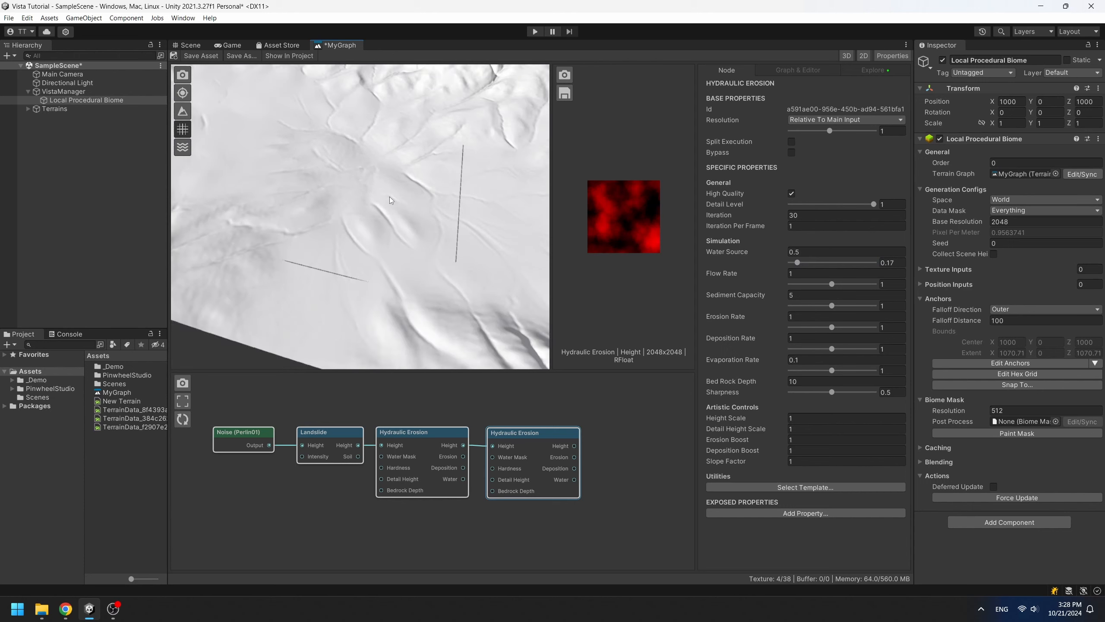
{"action": "left_click_drag", "start_coordinate": [796, 262], "coordinate": [800, 264]}
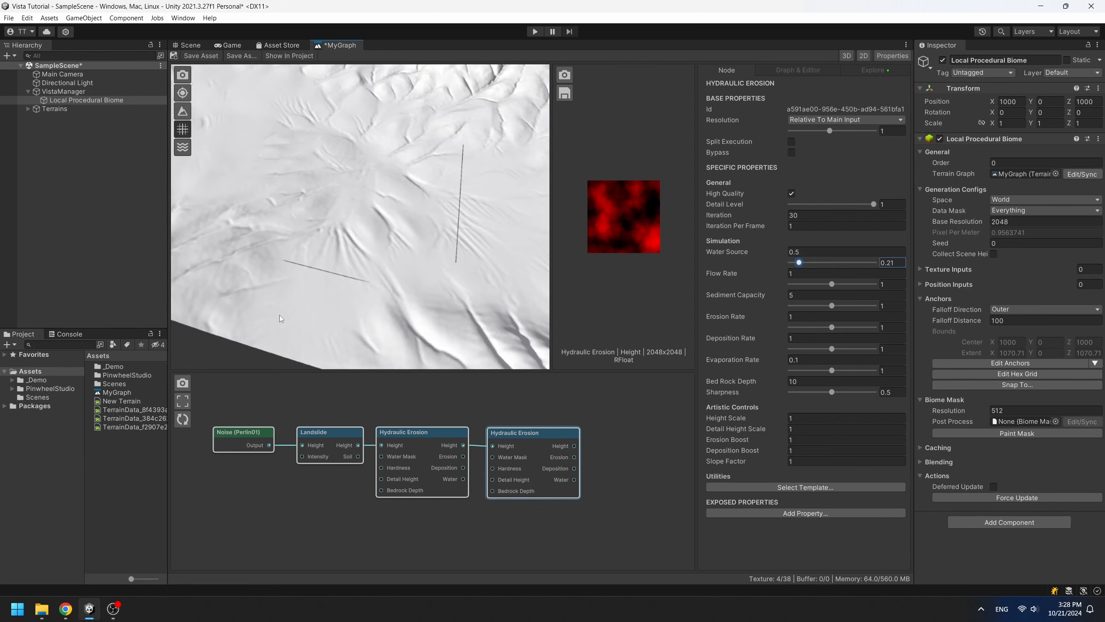
Step: Compare the terrain previews of the first and second Hydraulic Erosion nodes
{"action": "left_click_drag", "start_coordinate": [280, 315], "coordinate": [203, 222]}
{"action": "left_click", "coordinate": [437, 448]}
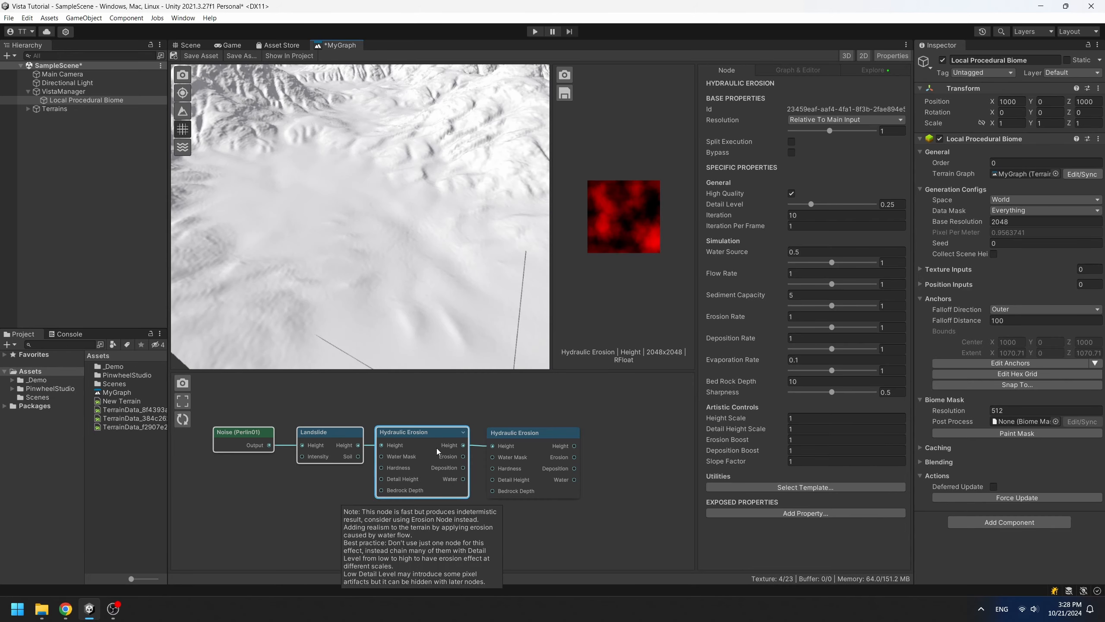
{"action": "left_click", "coordinate": [530, 442]}
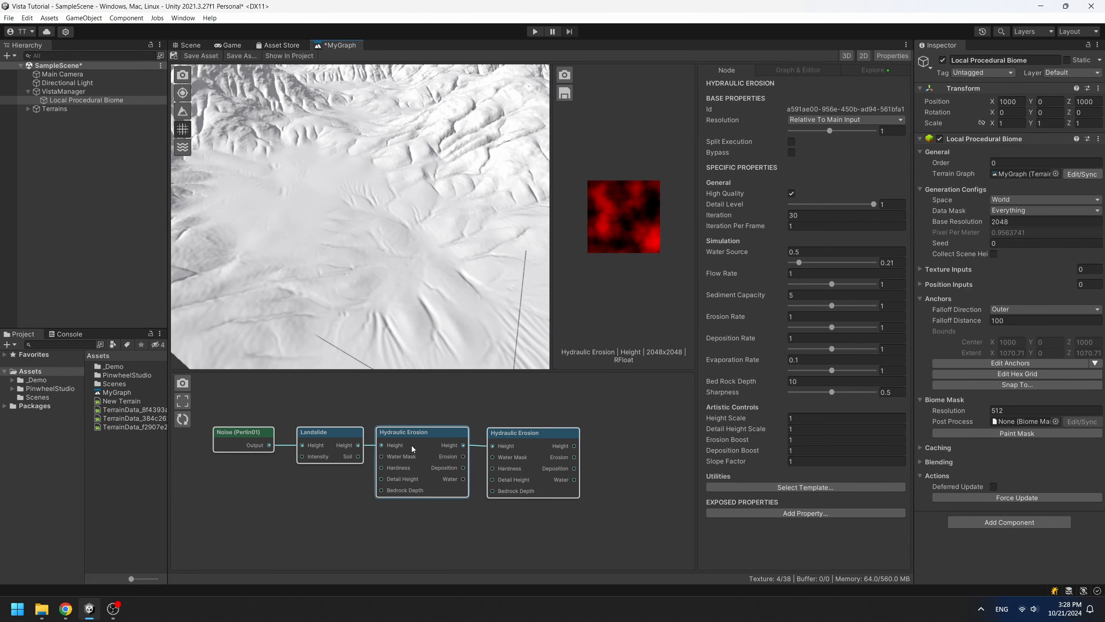
{"action": "left_click", "coordinate": [513, 441]}
{"action": "scroll", "coordinate": [409, 218], "scroll_direction": "down", "scroll_amount": 3}
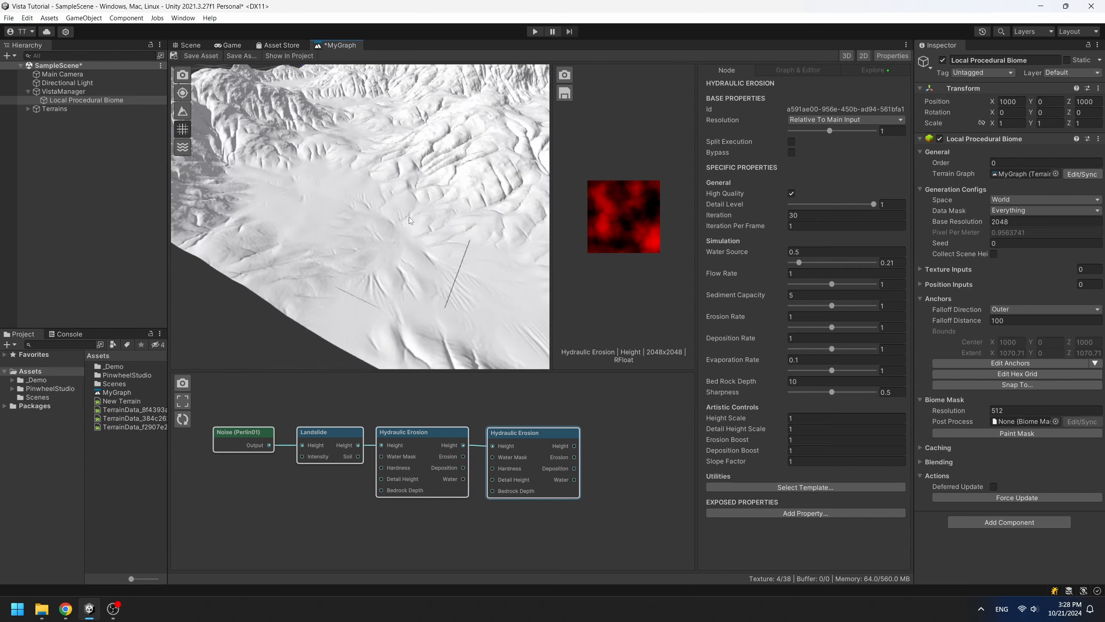
{"action": "scroll", "coordinate": [409, 220], "scroll_direction": "down", "scroll_amount": 5}
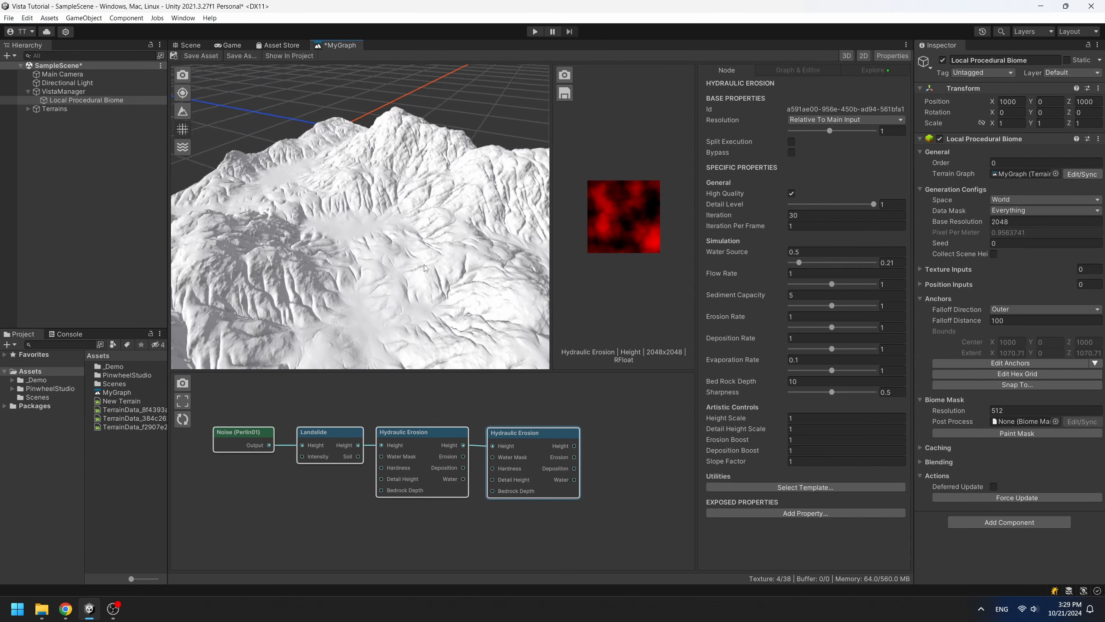
{"action": "left_click_drag", "start_coordinate": [425, 267], "coordinate": [321, 247]}
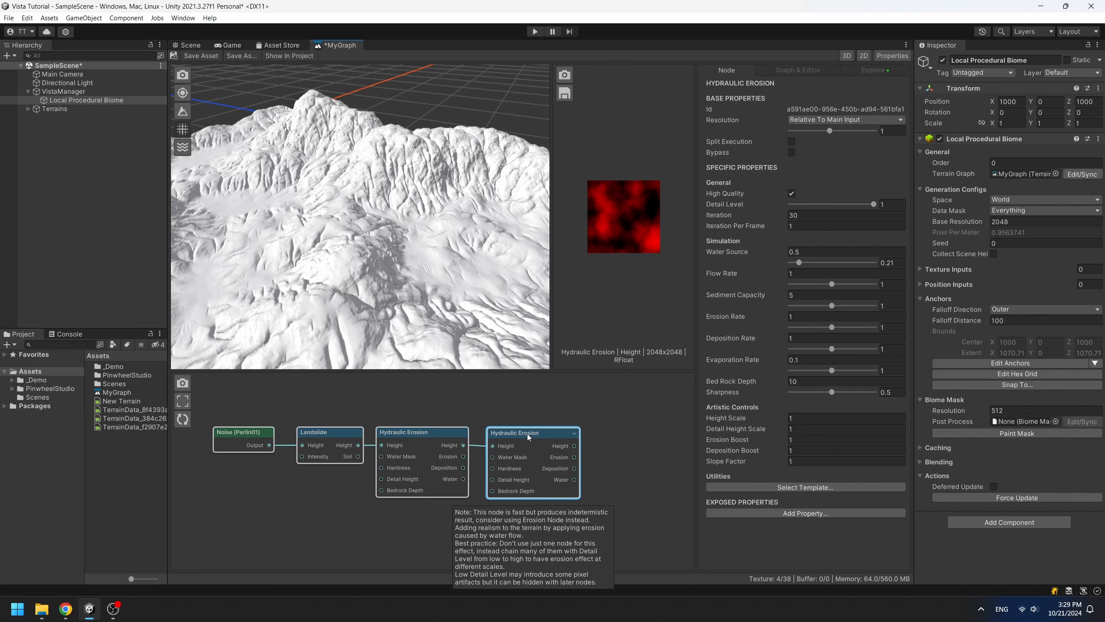
Step: Save the MyGraph terrain graph and check the terrain tiles in the scene
{"action": "left_click", "coordinate": [201, 56]}
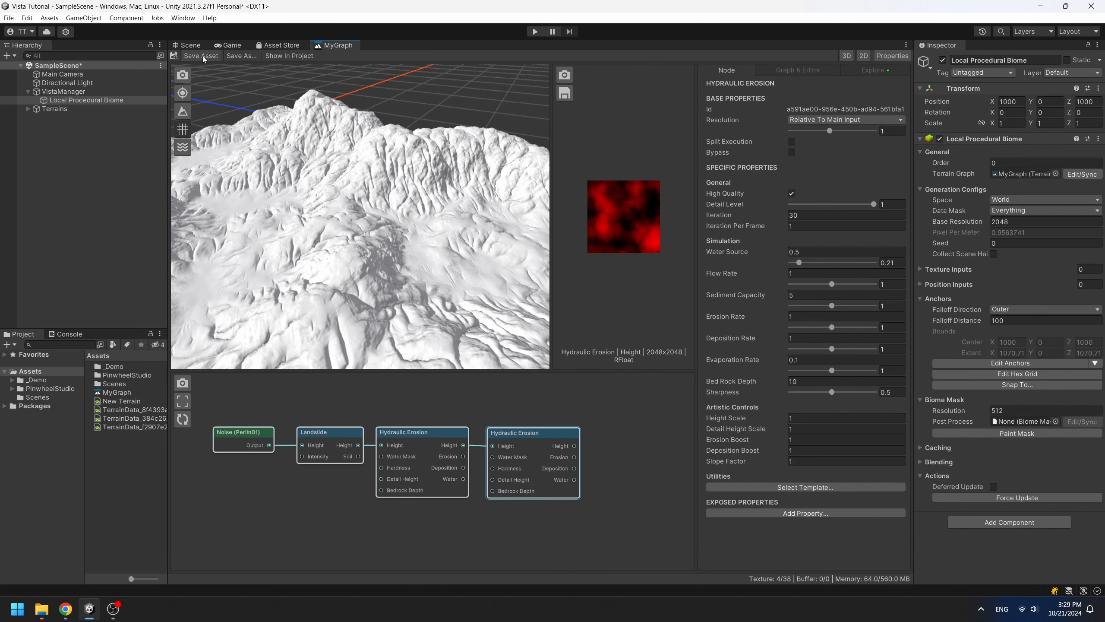
{"action": "left_click", "coordinate": [195, 46]}
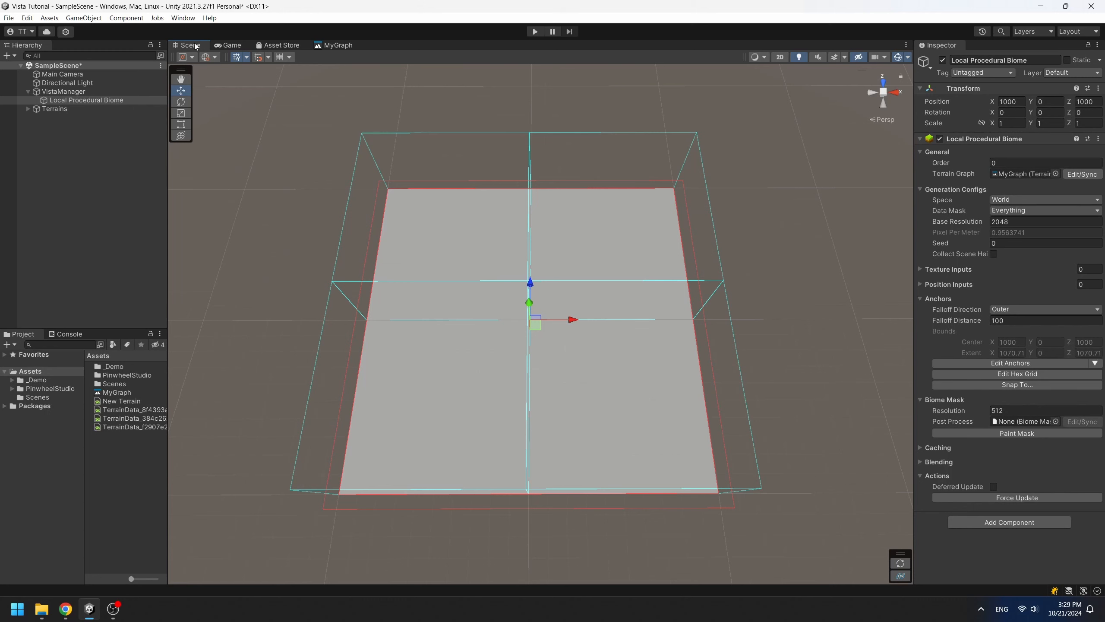
{"action": "mouse_move", "coordinate": [671, 213]}
{"action": "left_mouse_down", "text": "alt"}
{"action": "mouse_move", "coordinate": [612, 185]}
{"action": "mouse_move", "coordinate": [691, 201]}
{"action": "mouse_move", "coordinate": [651, 213]}
{"action": "left_mouse_up", "text": "alt"}
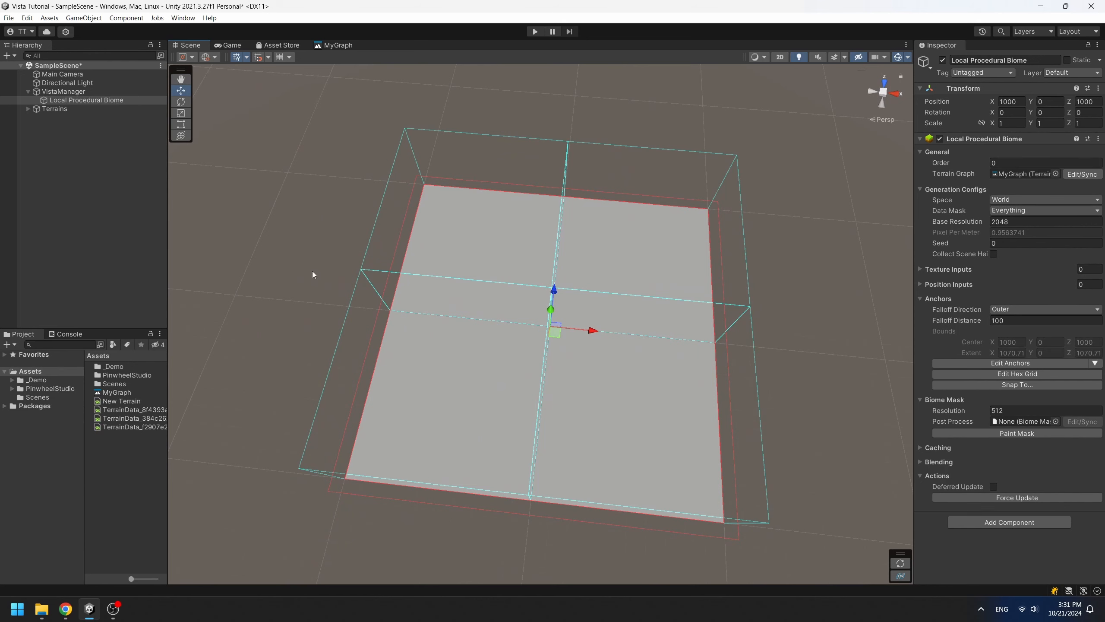
{"action": "left_click_drag", "start_coordinate": [340, 263], "coordinate": [504, 278], "text": "alt"}
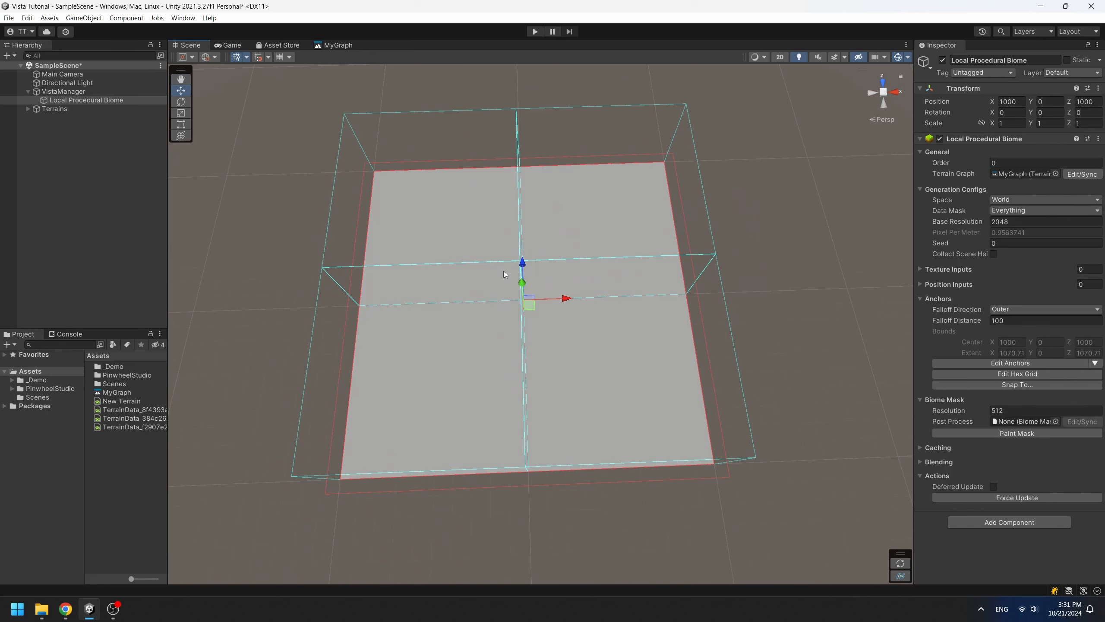
Step: Add a Height Output node to MyGraph, fed by the second Hydraulic Erosion node's Height output
{"action": "left_click", "coordinate": [338, 45]}
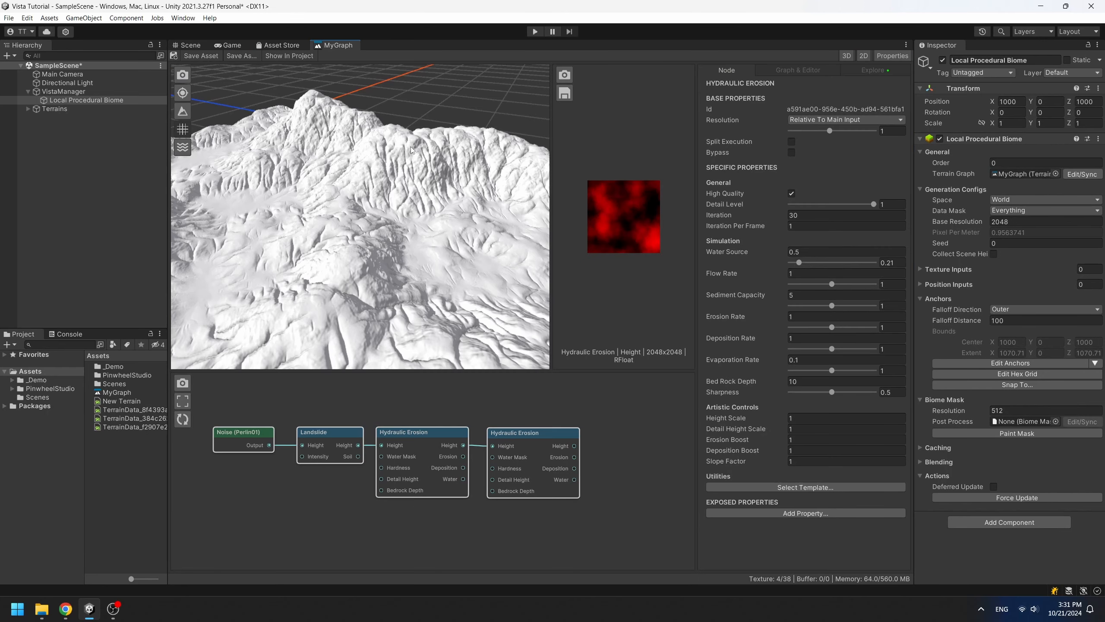
{"action": "middle_click_drag", "start_coordinate": [641, 447], "coordinate": [446, 449]}
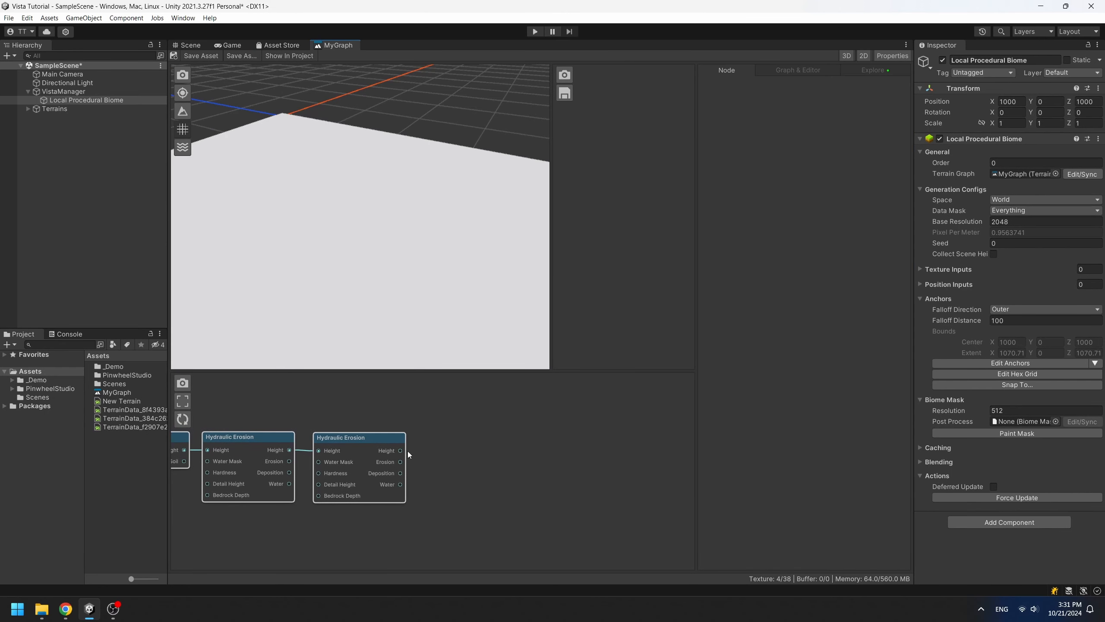
{"action": "key", "text": "space"}
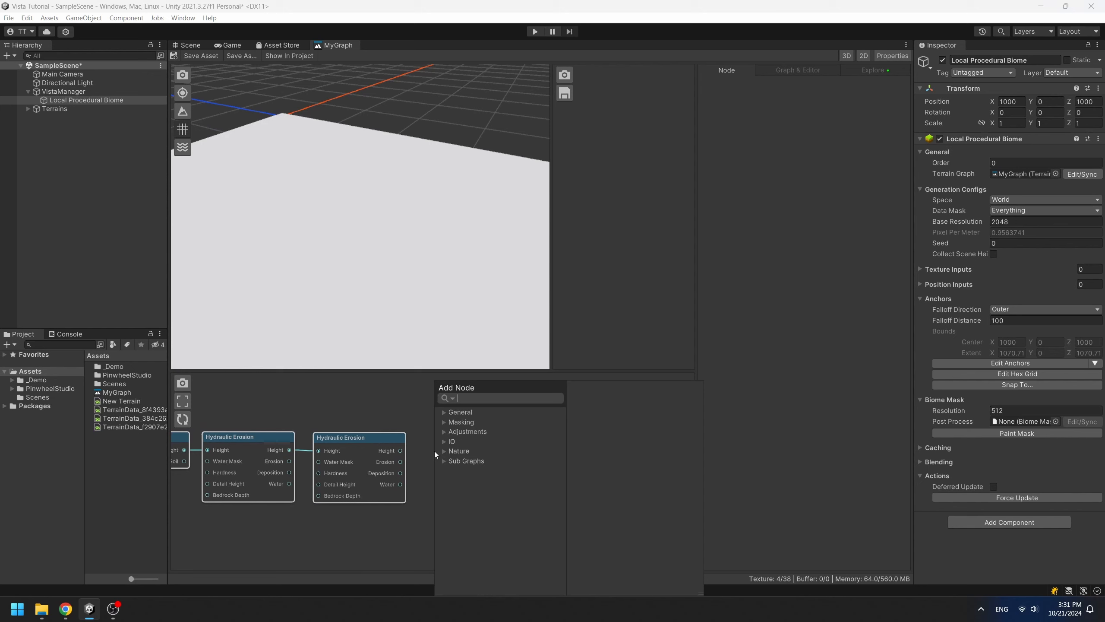
{"action": "type", "text": "height outp"}
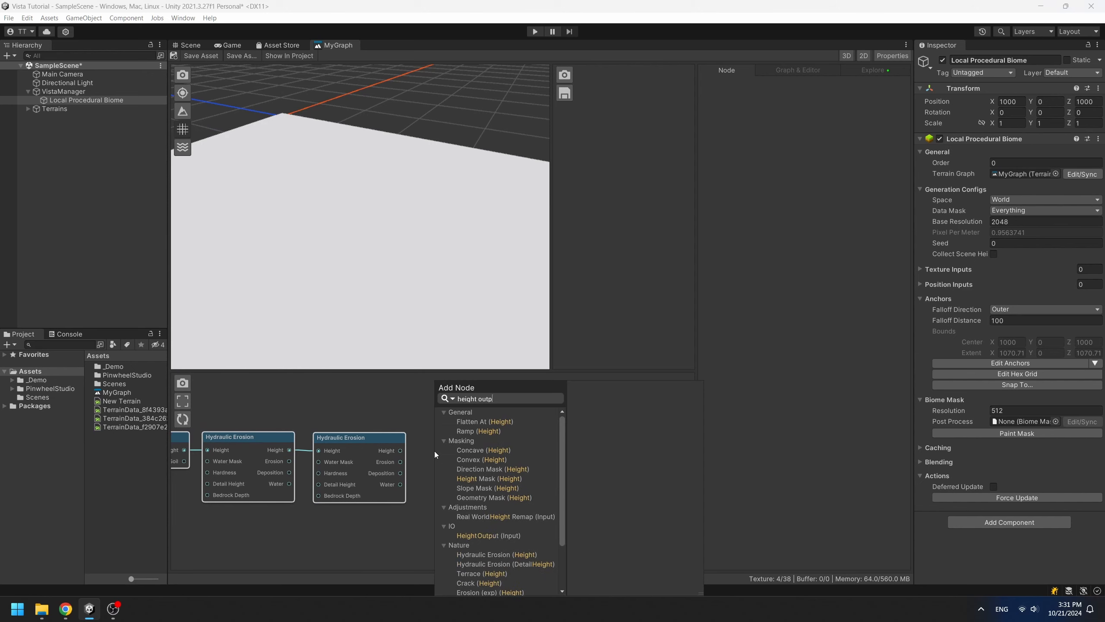
{"action": "type", "text": "ut"}
{"action": "scroll", "coordinate": [528, 459], "scroll_direction": "down", "scroll_amount": 5}
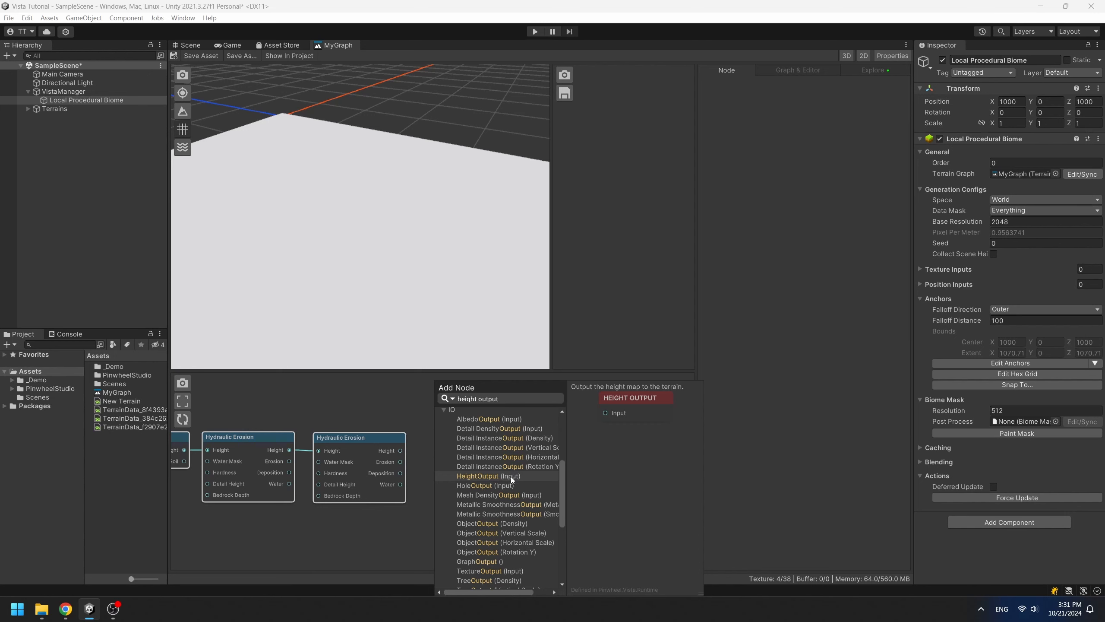
{"action": "left_click", "coordinate": [510, 476]}
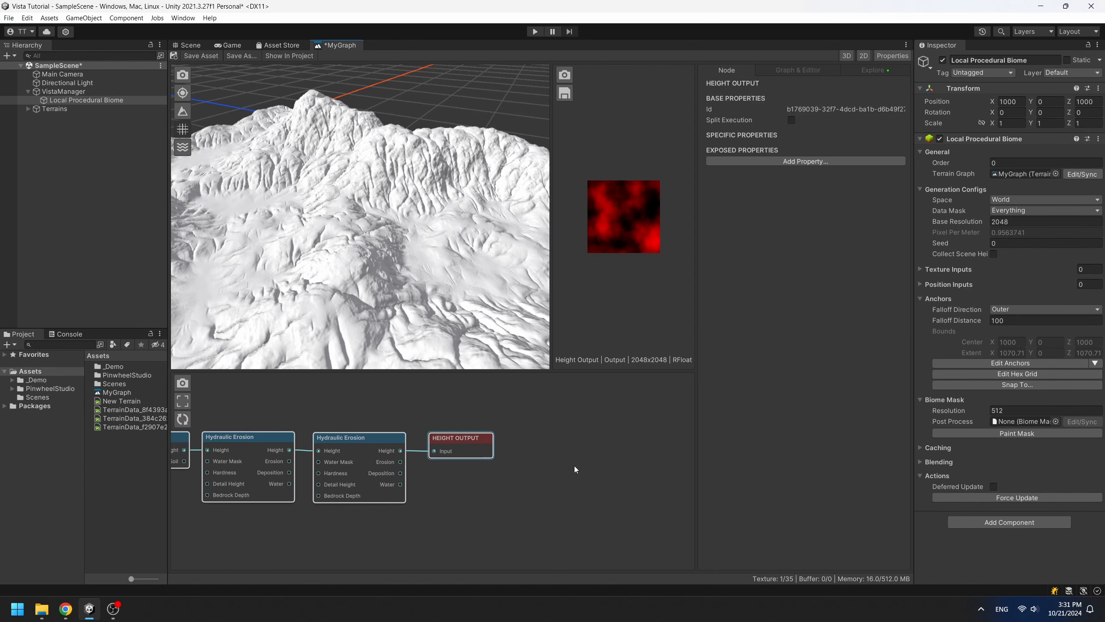
Step: Save the graph with its Height Output node and inspect the generated terrain in the scene
{"action": "left_click", "coordinate": [201, 56]}
{"action": "left_click", "coordinate": [195, 46]}
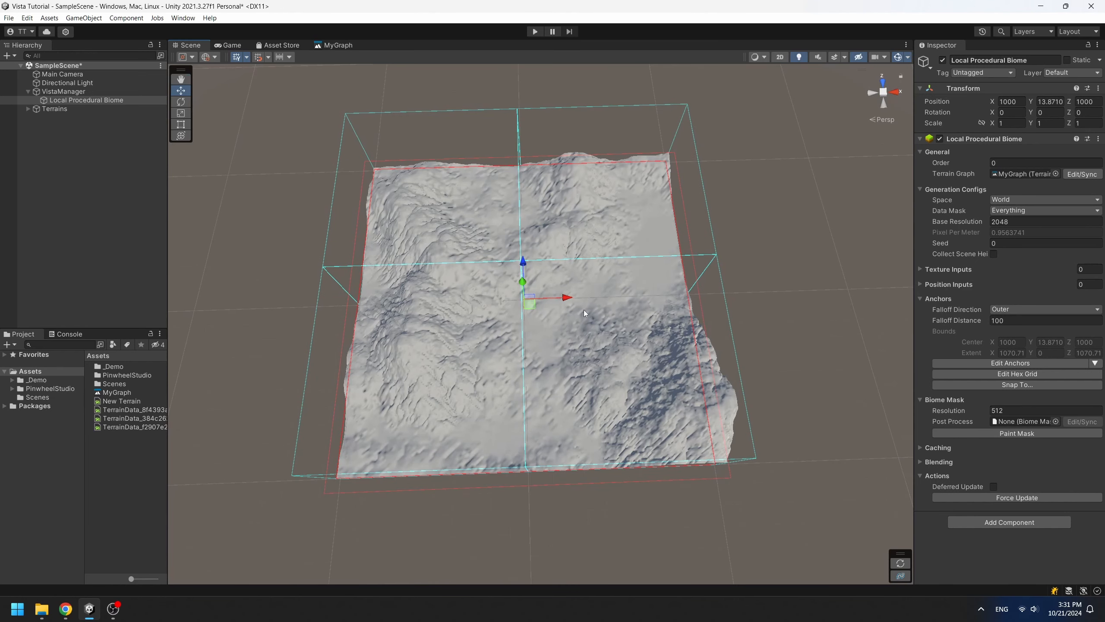
{"action": "right_click_drag", "start_coordinate": [581, 359], "coordinate": [616, 360]}
{"action": "middle_click_drag", "start_coordinate": [617, 360], "coordinate": [686, 171]}
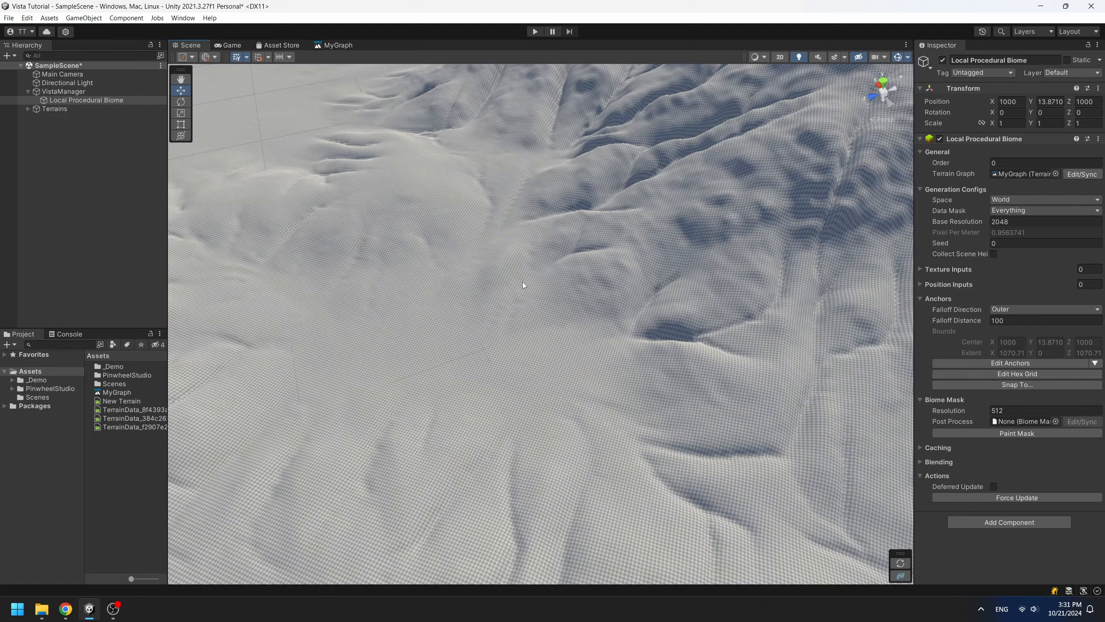
{"action": "right_click_drag", "start_coordinate": [522, 282], "coordinate": [644, 205]}
{"action": "right_click_drag", "start_coordinate": [473, 254], "coordinate": [687, 255]}
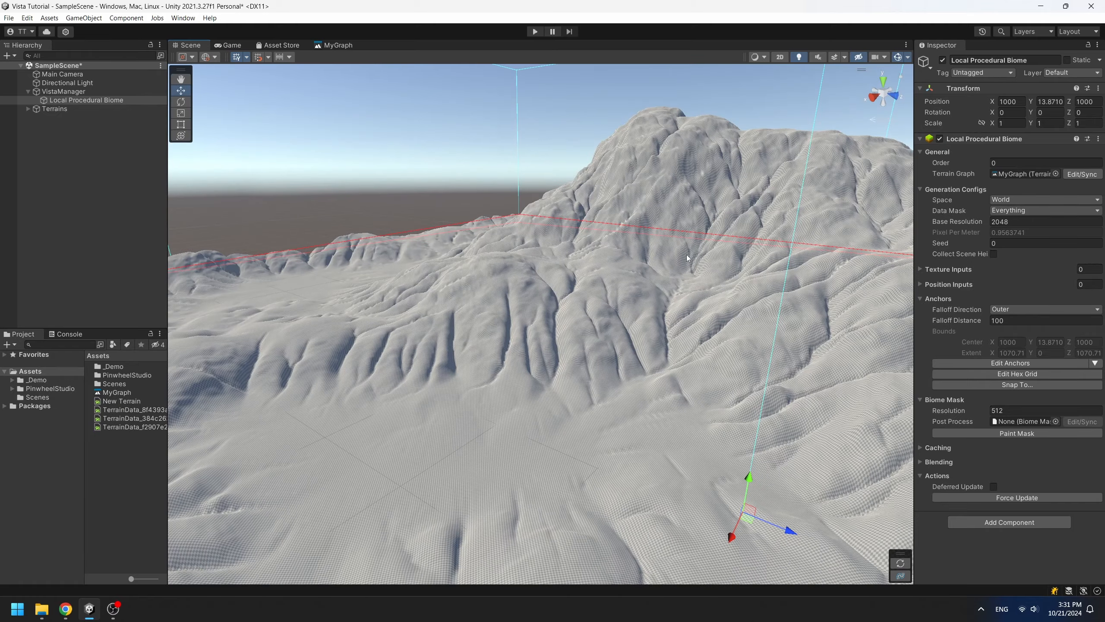
{"action": "right_click_drag", "start_coordinate": [526, 258], "coordinate": [732, 271]}
{"action": "middle_click_drag", "start_coordinate": [472, 253], "coordinate": [522, 272]}
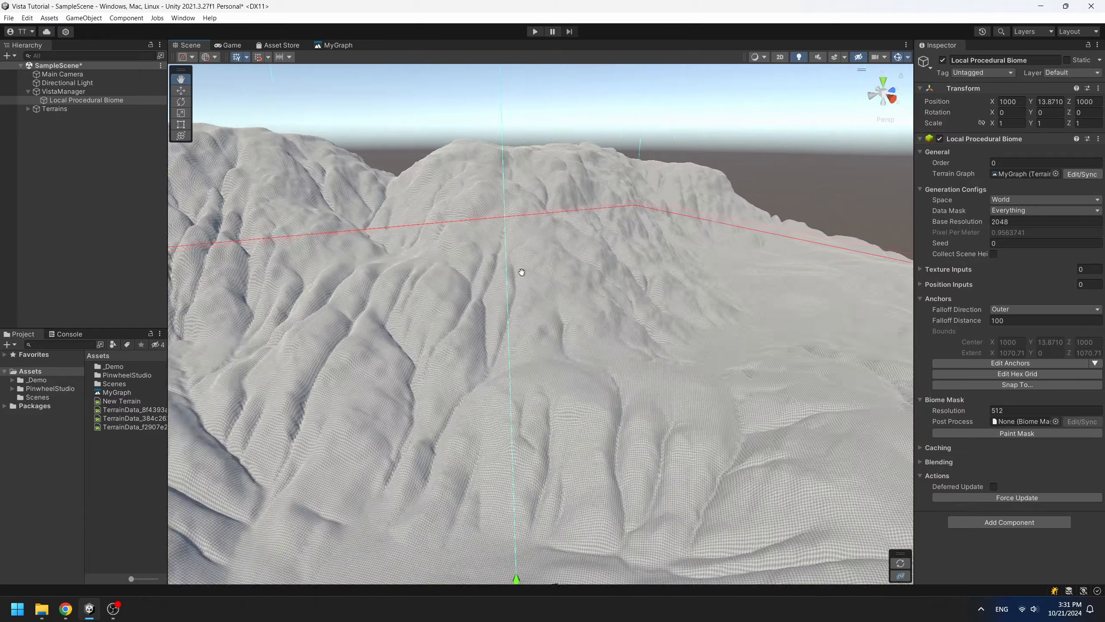
{"action": "scroll", "coordinate": [506, 272], "scroll_direction": "down", "scroll_amount": 5}
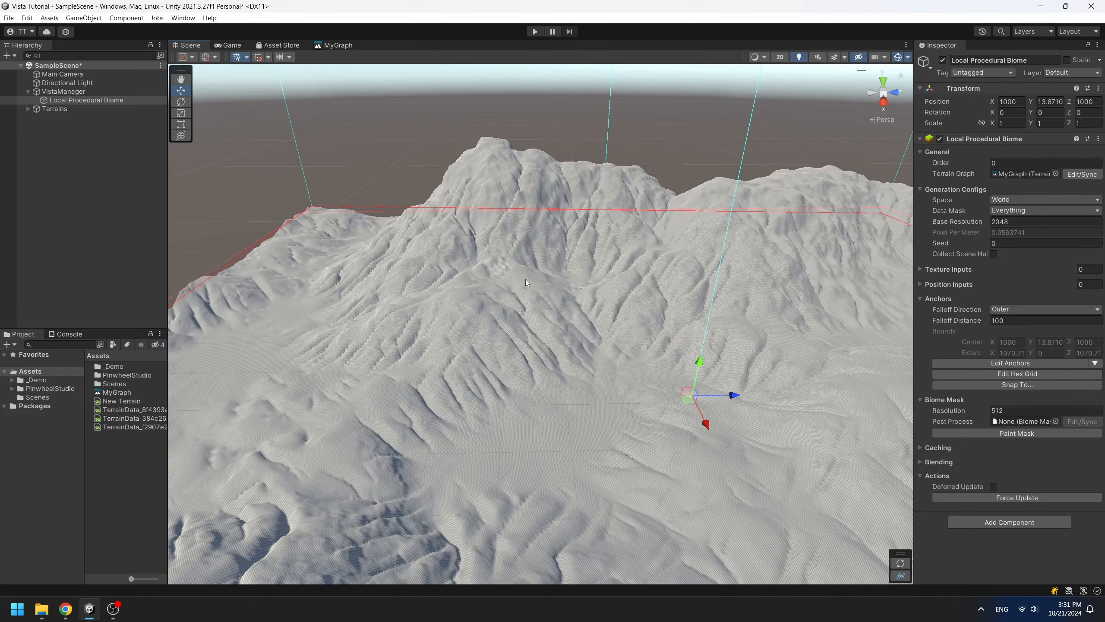
Step: Enable Draw Instanced in the settings of the first Terrain tile under Terrains, and clear the selection
{"action": "left_click", "coordinate": [29, 109]}
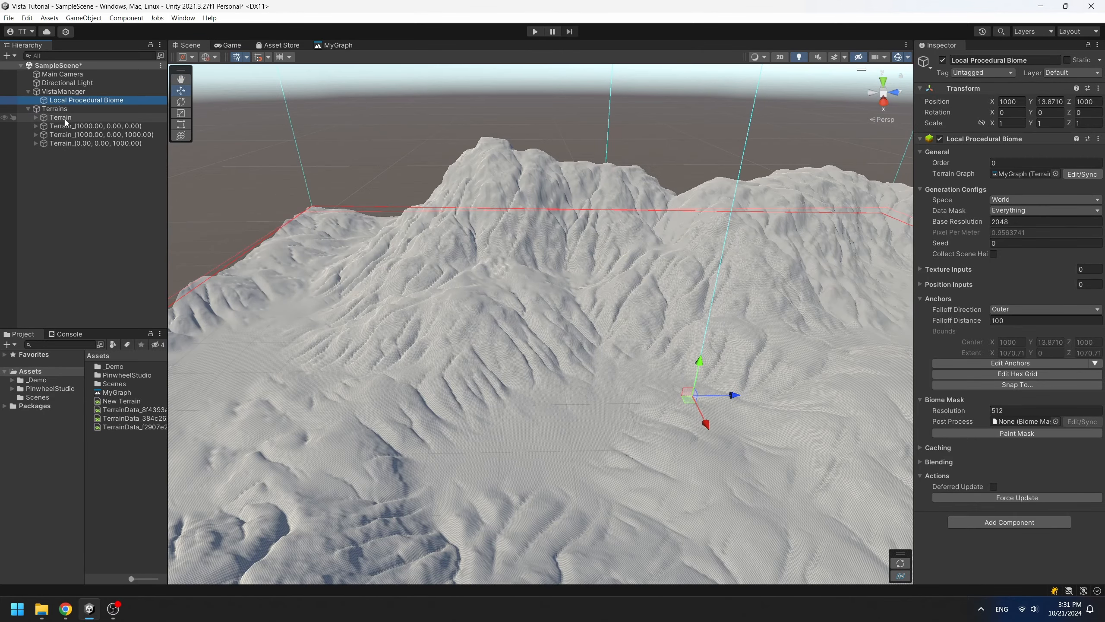
{"action": "left_click", "coordinate": [65, 118]}
{"action": "left_click", "coordinate": [1049, 154]}
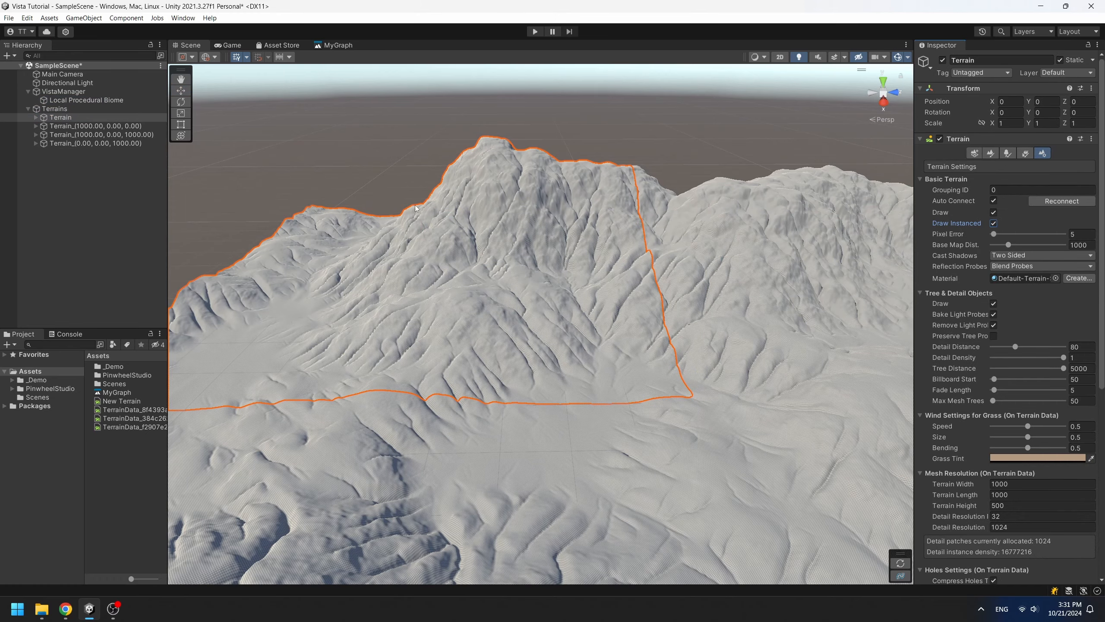
{"action": "left_click", "coordinate": [74, 205]}
Step: Examine the generated terrain's eroded slopes, flat valleys and peaks across the tiles in the scene
{"action": "right_click_drag", "start_coordinate": [430, 257], "coordinate": [454, 214]}
{"action": "key", "text": "w"}
{"action": "scroll", "coordinate": [455, 218], "scroll_direction": "down", "scroll_amount": 10}
{"action": "scroll", "coordinate": [510, 280], "scroll_direction": "up", "scroll_amount": 3}
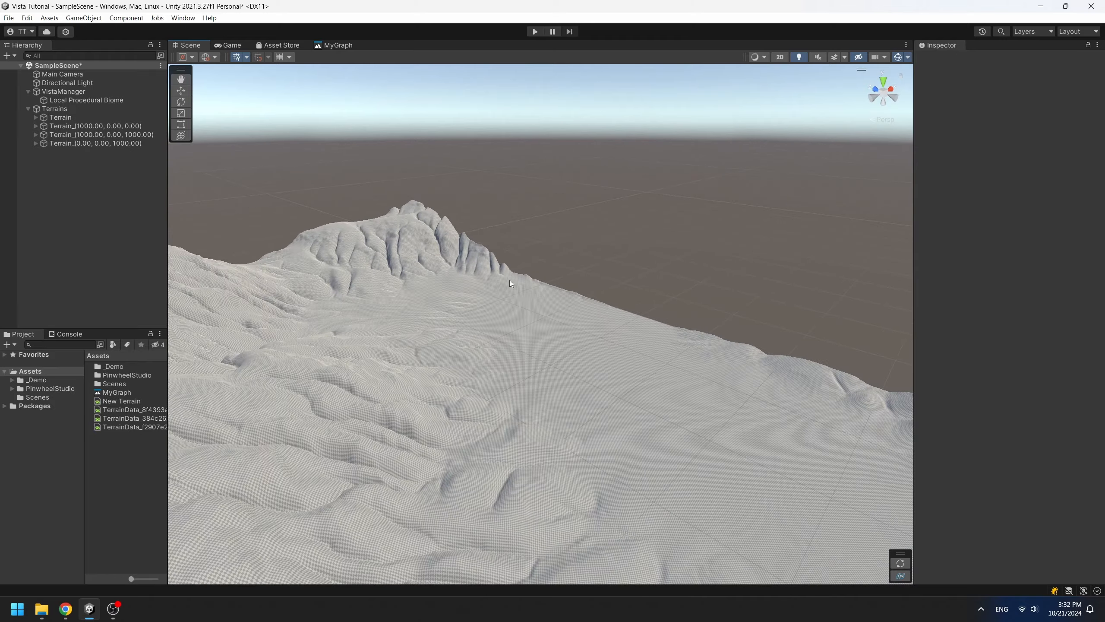
{"action": "right_click_drag", "start_coordinate": [509, 279], "coordinate": [741, 312]}
{"action": "middle_click_drag", "start_coordinate": [741, 311], "coordinate": [627, 290]}
{"action": "scroll", "coordinate": [688, 303], "scroll_direction": "down", "scroll_amount": 5}
{"action": "right_click_drag", "start_coordinate": [688, 303], "coordinate": [639, 300]}
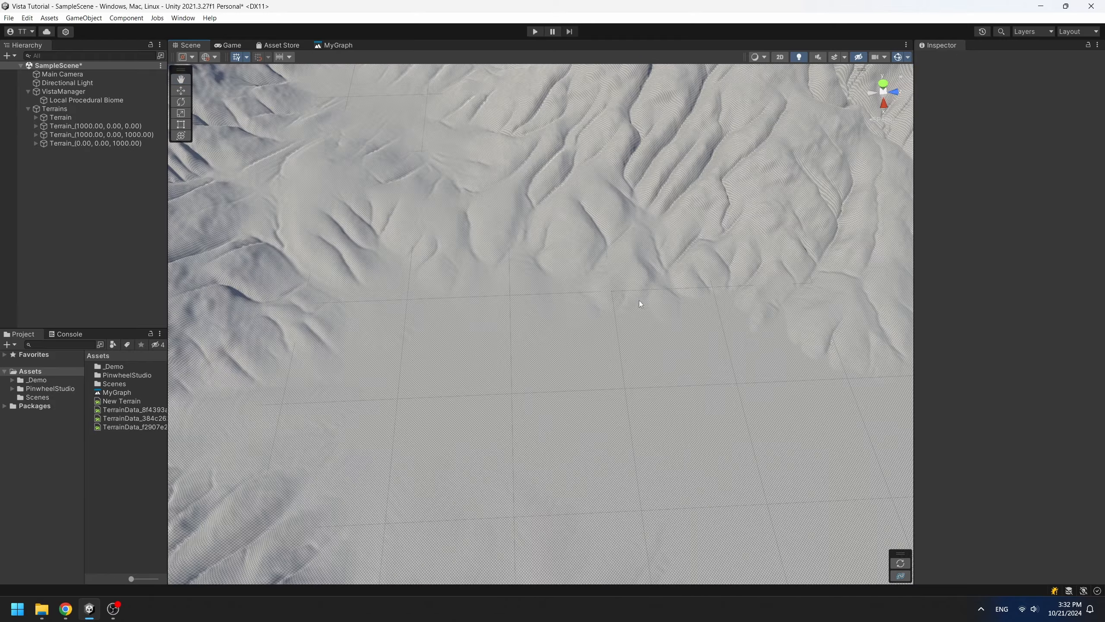
{"action": "middle_click_drag", "start_coordinate": [639, 301], "coordinate": [755, 279]}
{"action": "scroll", "coordinate": [705, 273], "scroll_direction": "up", "scroll_amount": 3}
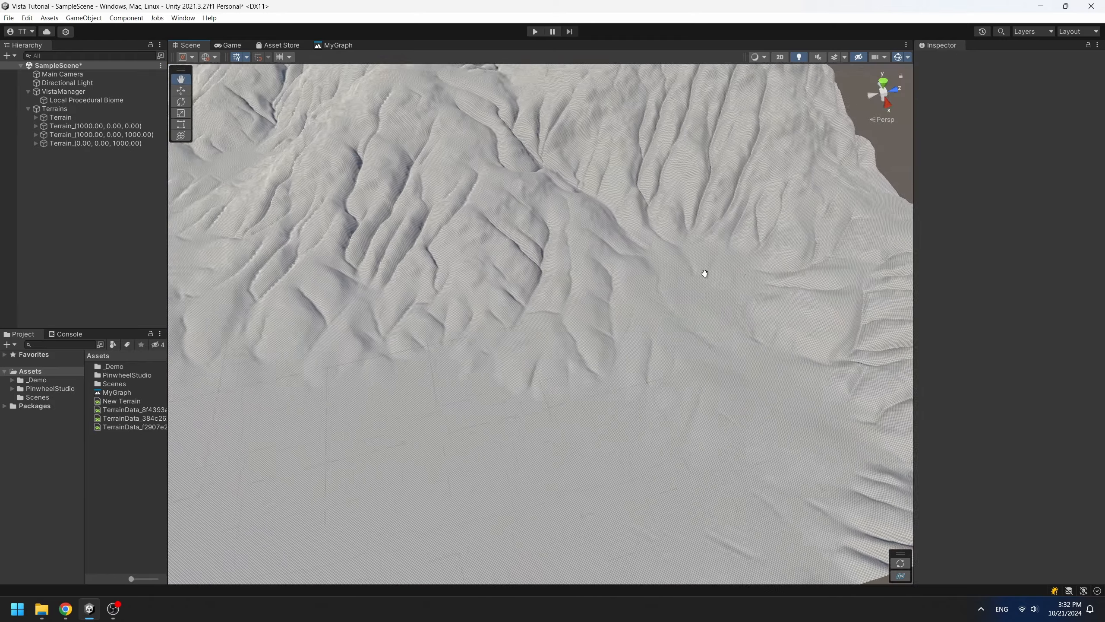
{"action": "right_click_drag", "start_coordinate": [705, 273], "coordinate": [559, 183]}
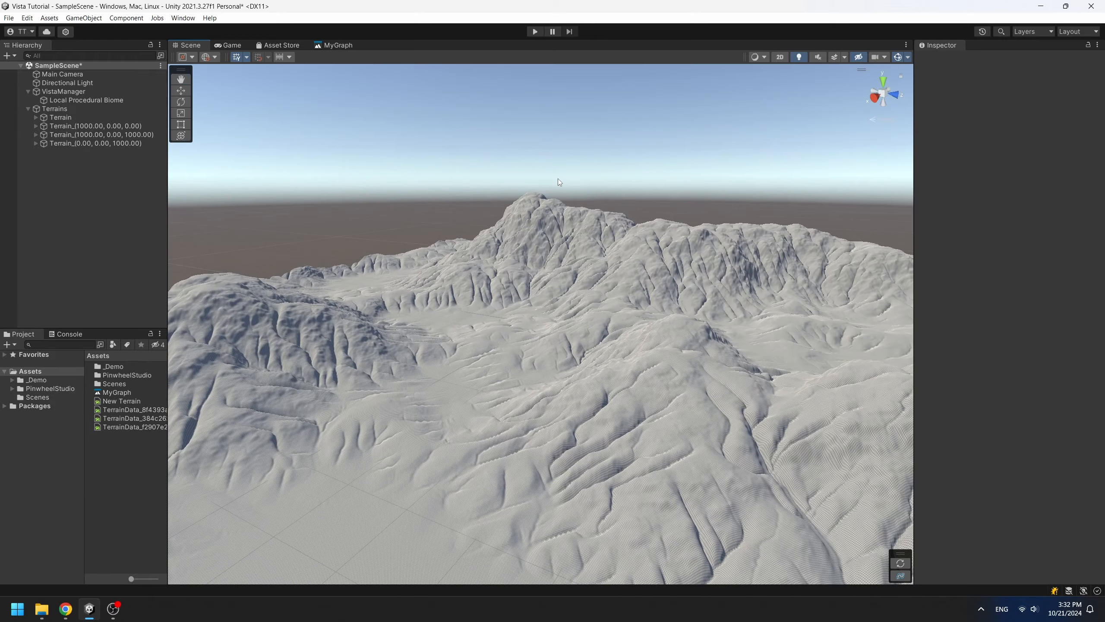